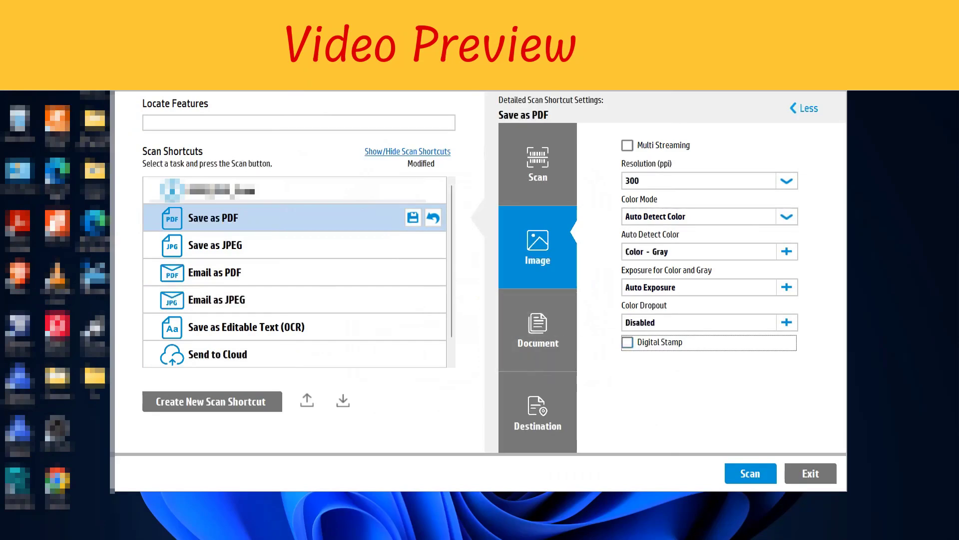
Examine the Separate documents, Blank Page Settings and Cleanup background options in the Save as PDF shortcut's Document settings.
{"action": "left_click", "coordinate": [808, 109]}
{"action": "left_click", "coordinate": [809, 109]}
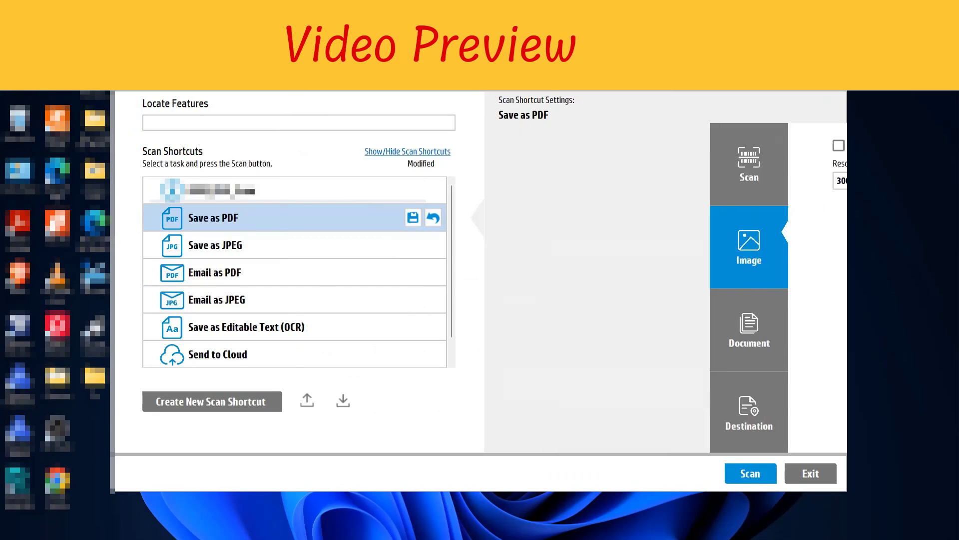
{"action": "left_click", "coordinate": [538, 330]}
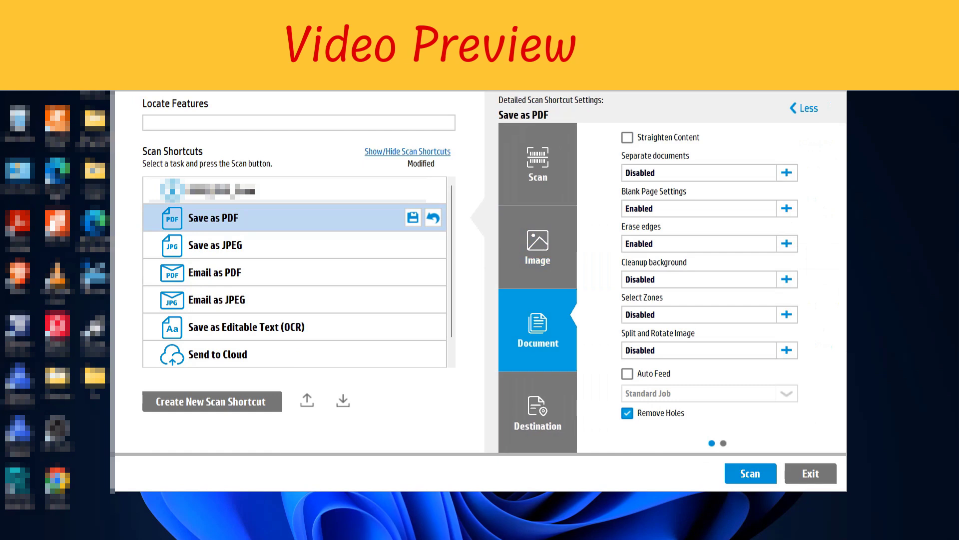
{"action": "left_click", "coordinate": [787, 173]}
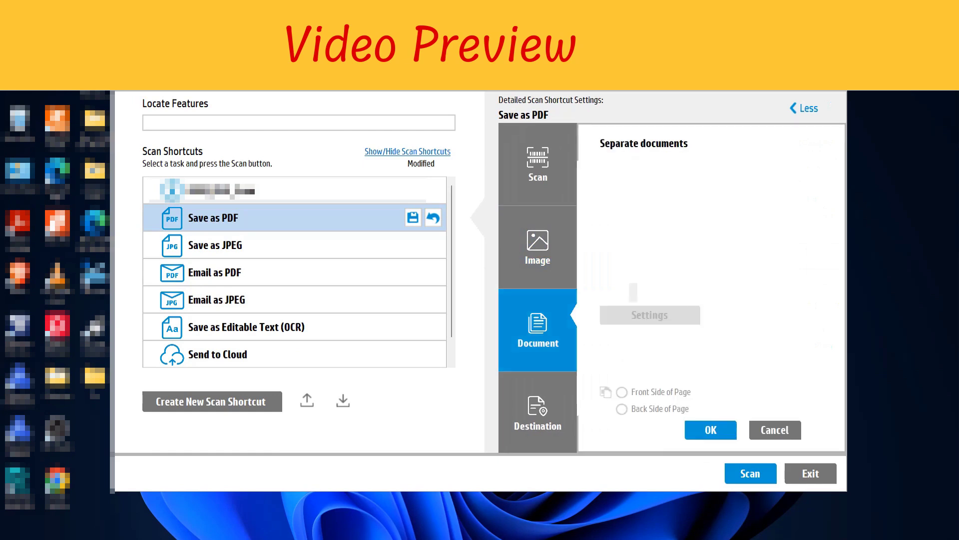
{"action": "left_click", "coordinate": [606, 179]}
{"action": "left_click", "coordinate": [606, 178]}
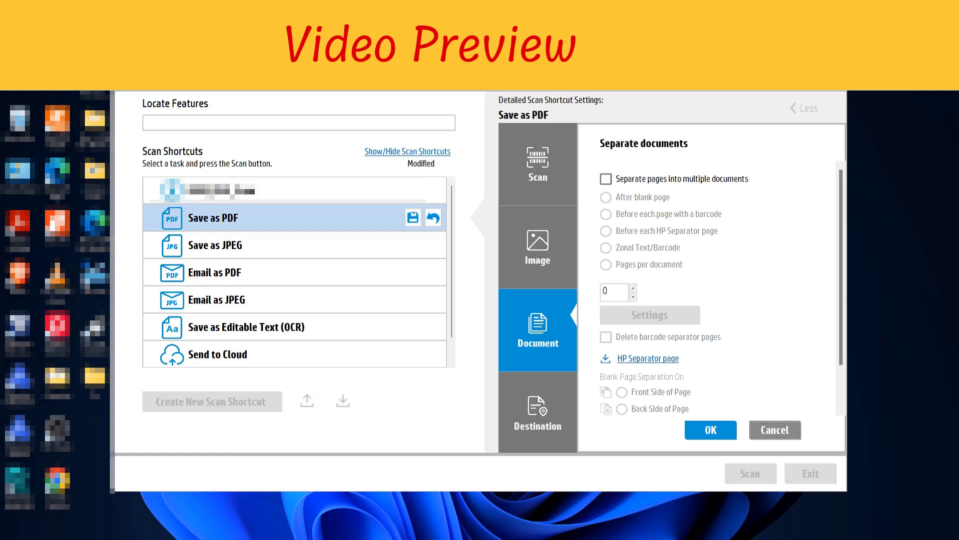
{"action": "left_click", "coordinate": [775, 430]}
{"action": "left_click", "coordinate": [787, 208]}
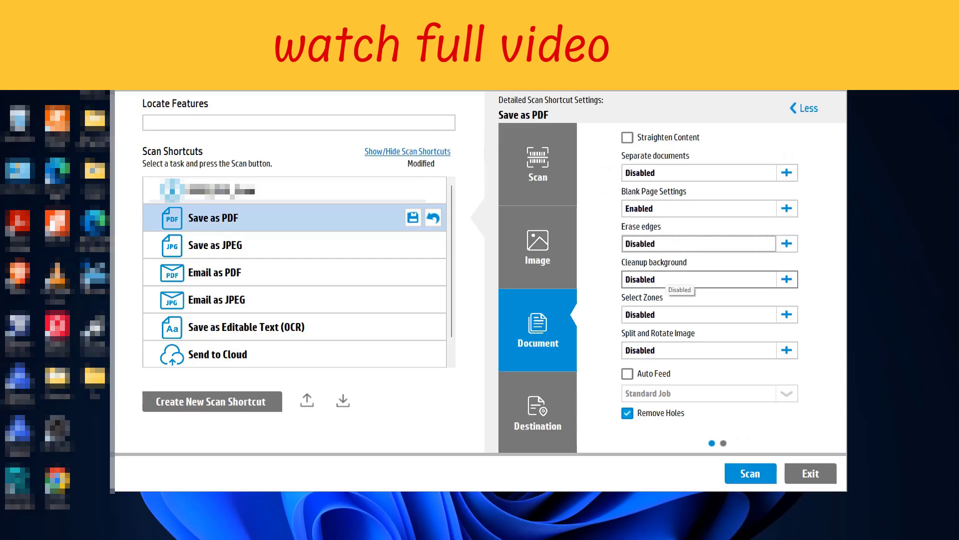
{"action": "left_click", "coordinate": [666, 279]}
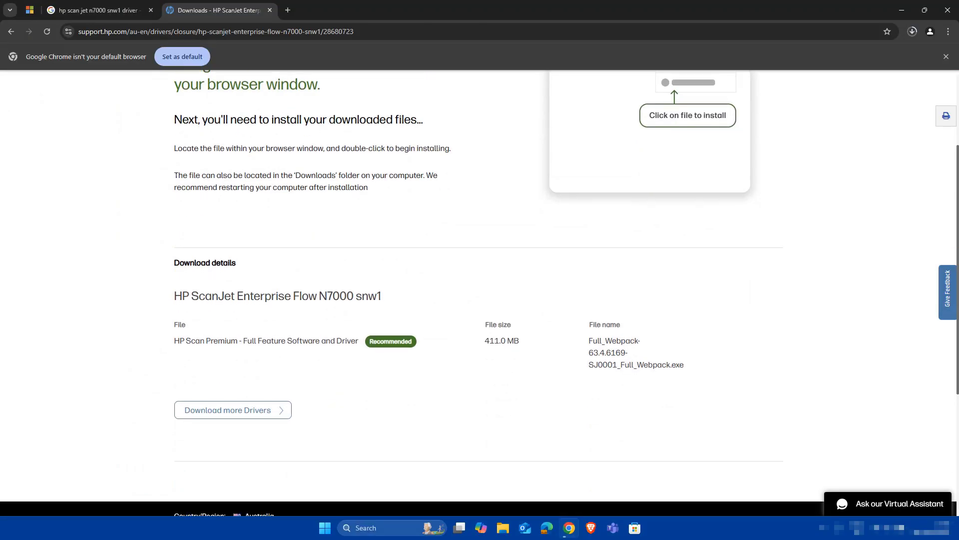
Switch to Chrome and review the HP Scan Premium driver download details for the HP ScanJet Enterprise Flow N7000 snw1.
{"action": "left_click", "coordinate": [913, 31]}
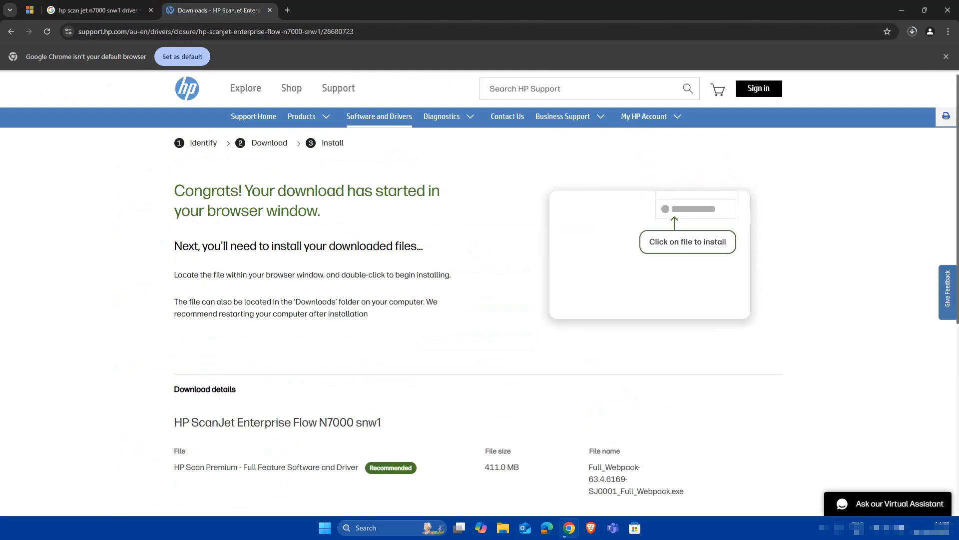
{"action": "scroll", "coordinate": [480, 290], "scroll_direction": "down", "scroll_amount": 3}
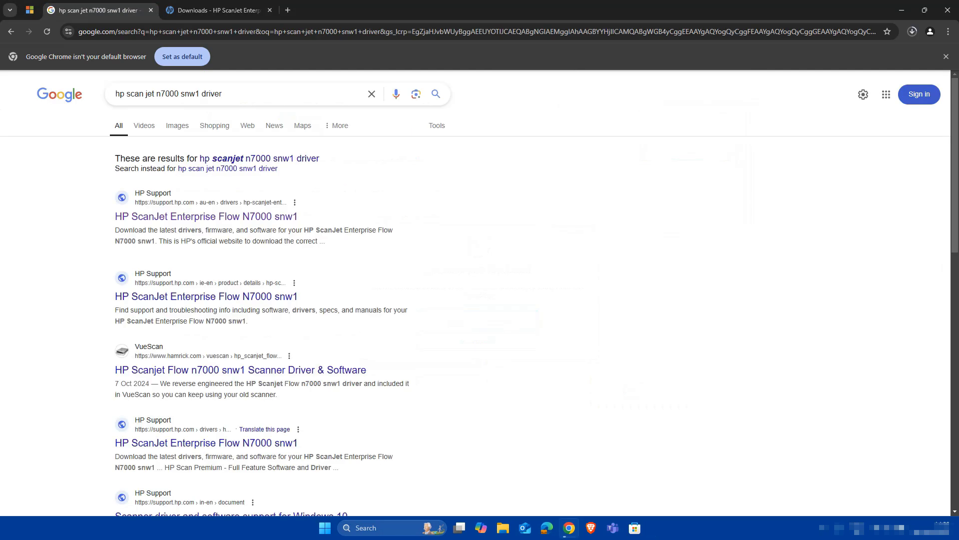
{"action": "left_click", "coordinate": [219, 10]}
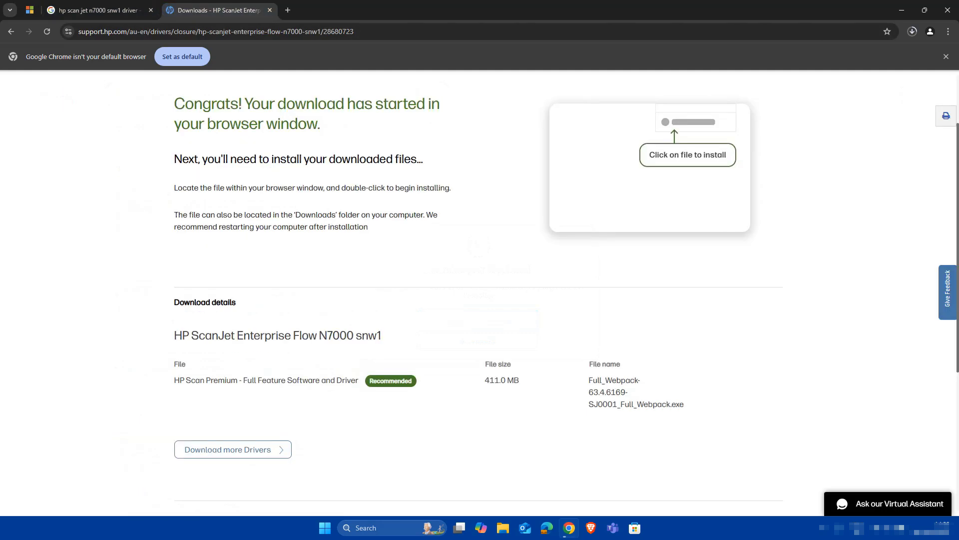
{"action": "scroll", "coordinate": [479, 293], "scroll_direction": "up", "scroll_amount": 2}
{"action": "scroll", "coordinate": [480, 300], "scroll_direction": "down", "scroll_amount": 4}
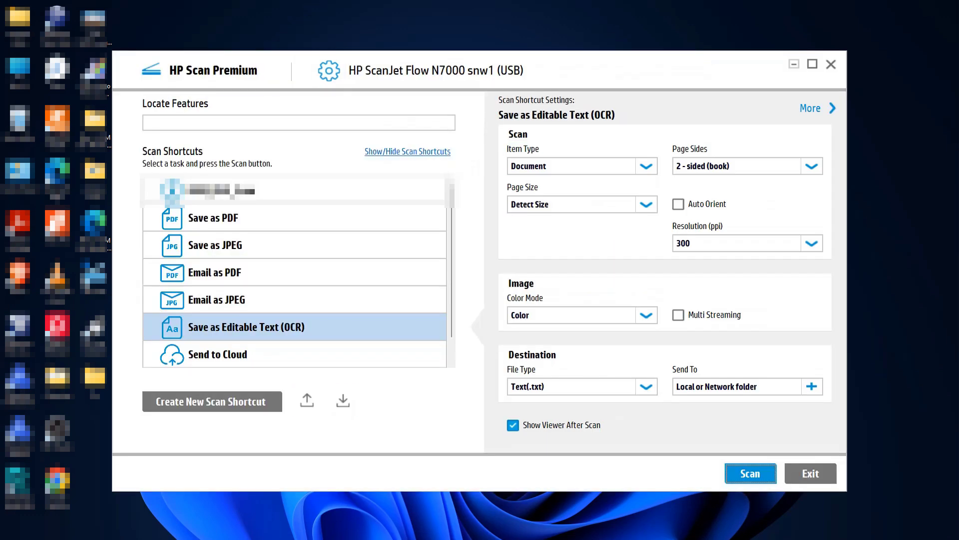
Select the Save as PDF scan shortcut in HP Scan Premium, with 2-sided (book) page sides and a resolution of 300 ppi.
{"action": "left_click", "coordinate": [239, 218]}
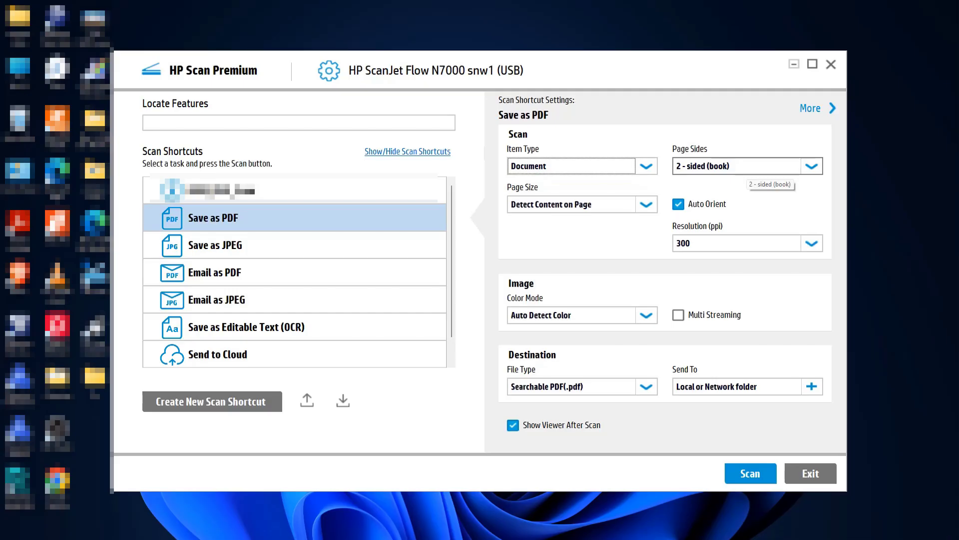
{"action": "left_click", "coordinate": [751, 167]}
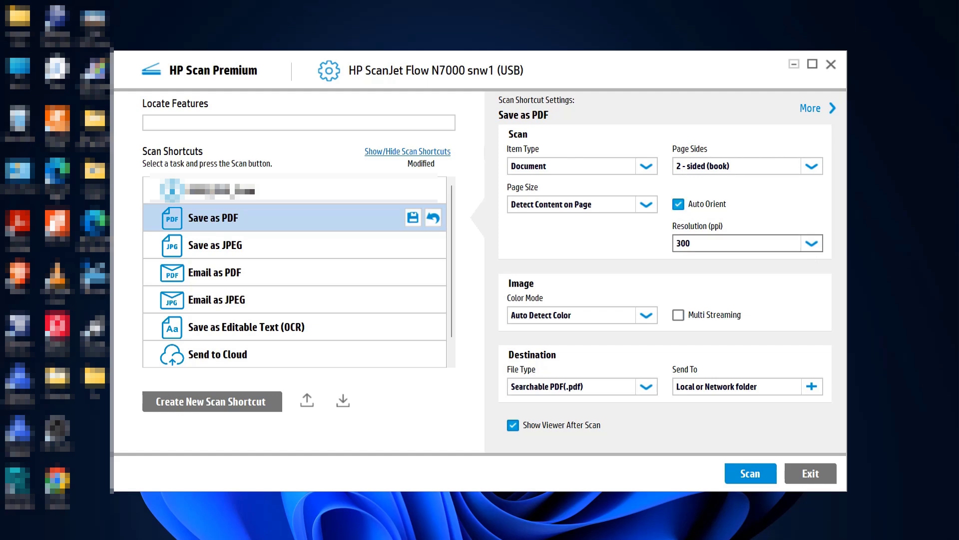
{"action": "left_click", "coordinate": [814, 245]}
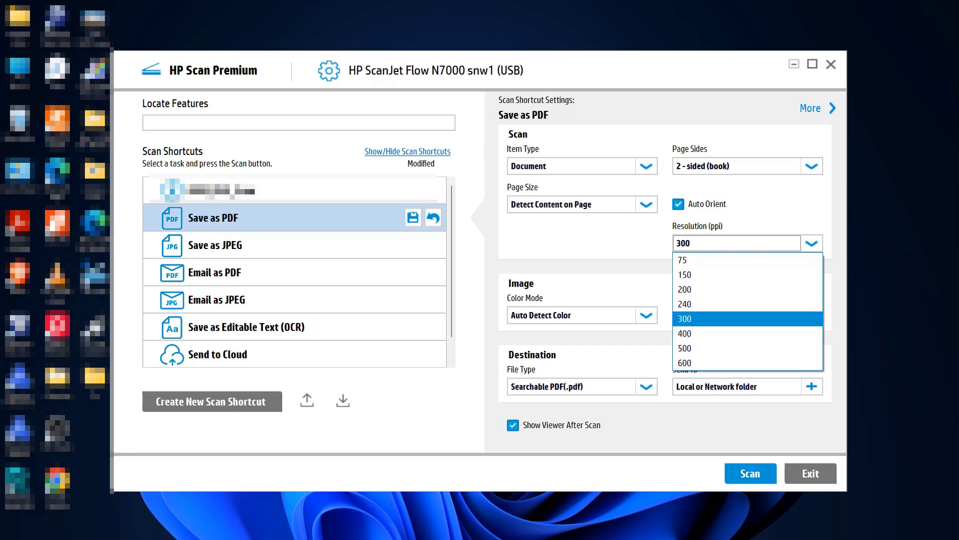
{"action": "left_click", "coordinate": [699, 319]}
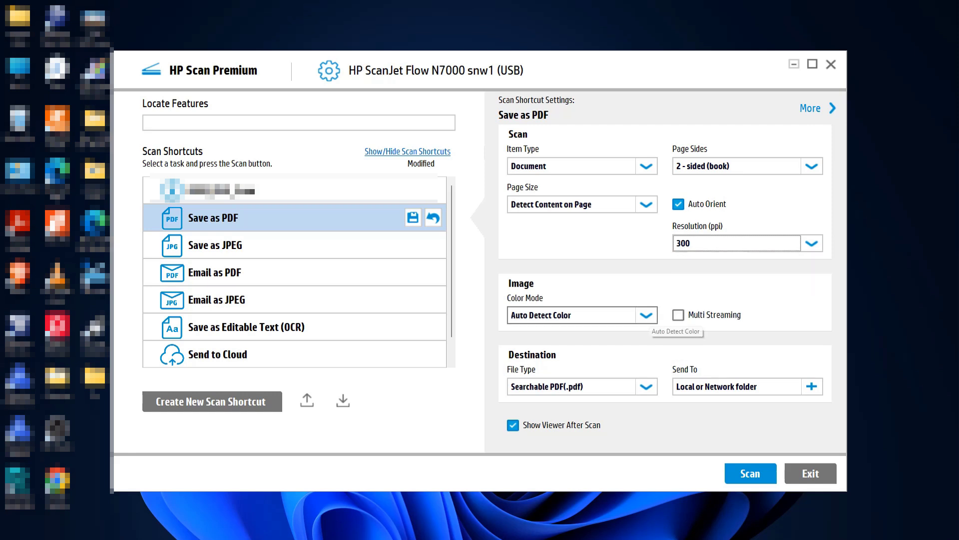
Set the Save as PDF shortcut's color mode to Auto Detect Color.
{"action": "left_click", "coordinate": [647, 315]}
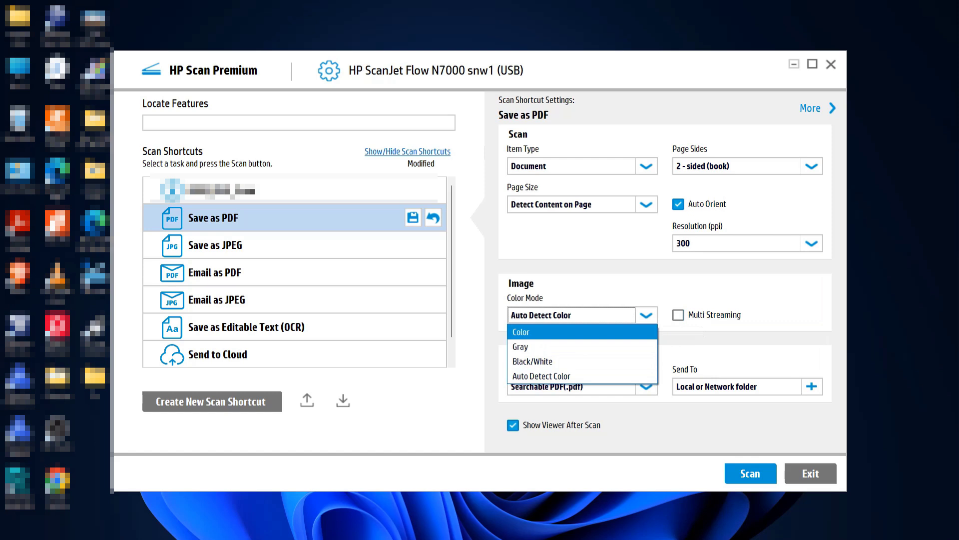
{"action": "key", "text": "Down"}
{"action": "key", "text": "Down"}
{"action": "key", "text": "Down"}
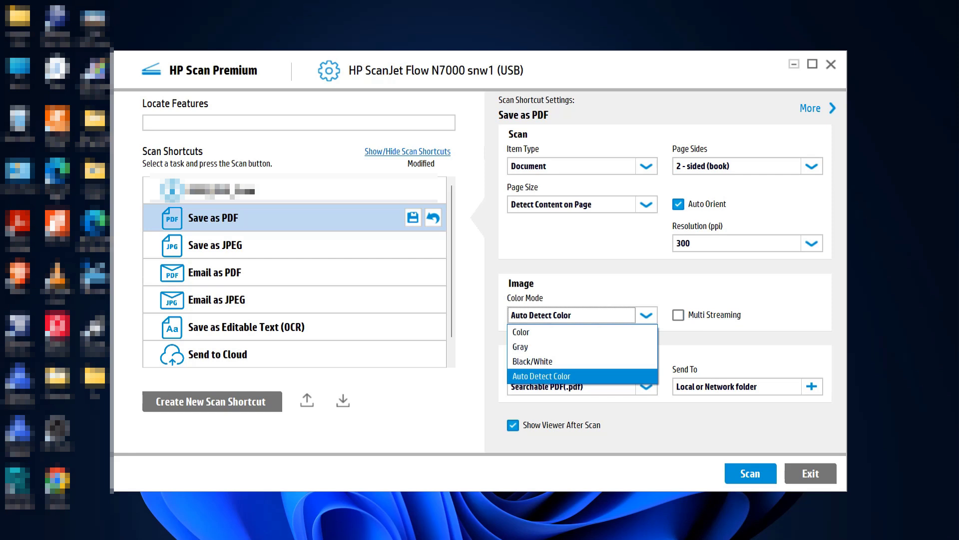
{"action": "key", "text": "Return"}
Turn Multi Streaming on and back off for the Save as PDF shortcut.
{"action": "key", "text": "Tab"}
{"action": "key", "text": "space"}
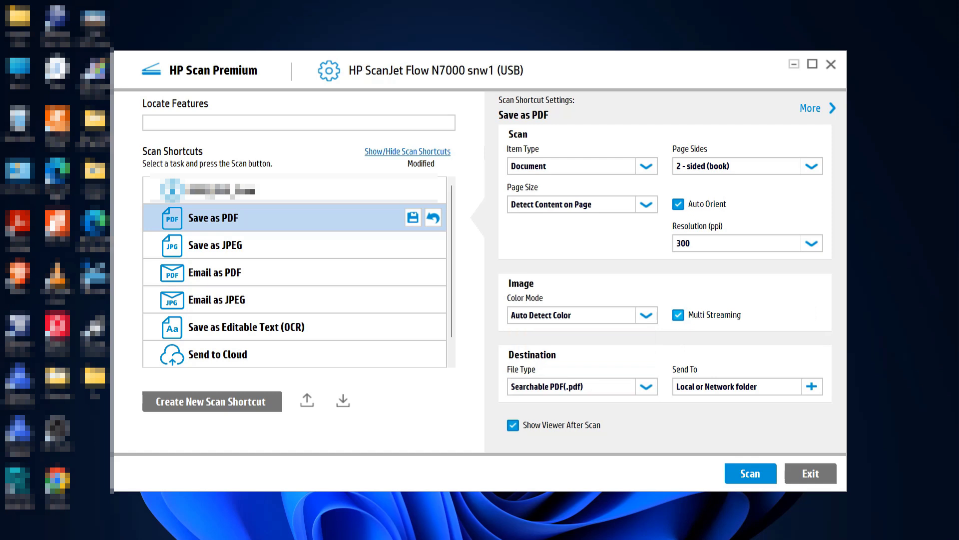
{"action": "key", "text": "space"}
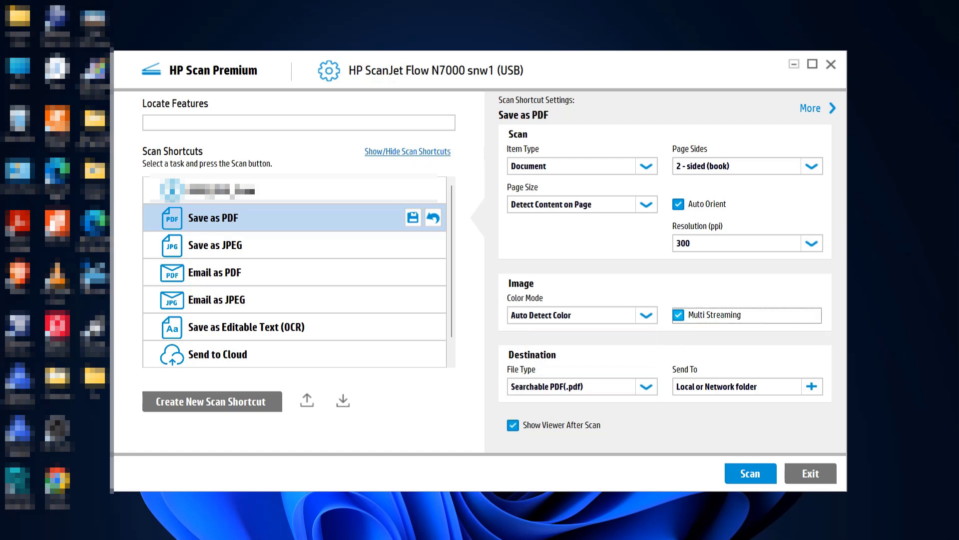
Go through the PDF file types for the scan destination and choose Searchable PDF(.pdf).
{"action": "key", "text": "Tab"}
{"action": "key", "text": "alt+Down"}
{"action": "key", "text": "Up"}
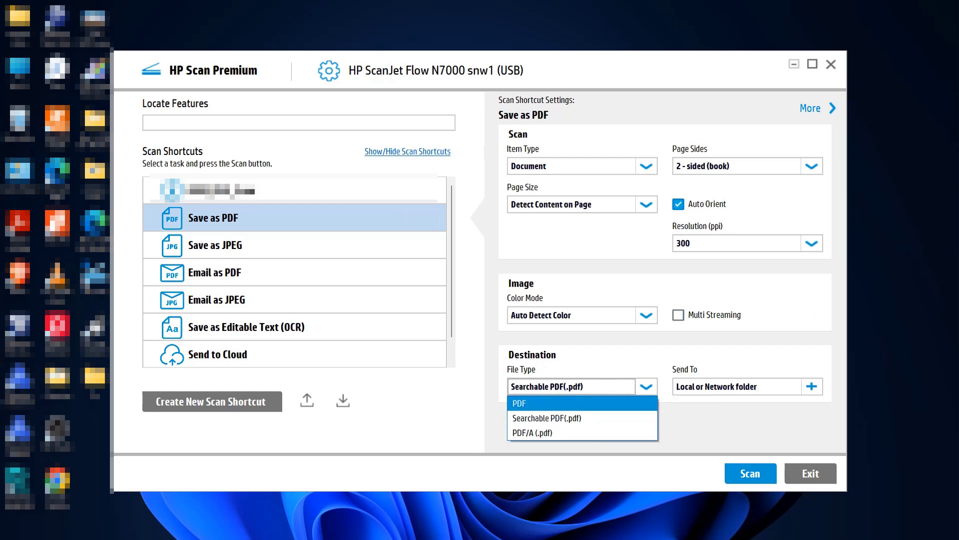
{"action": "key", "text": "Down"}
{"action": "key", "text": "Down"}
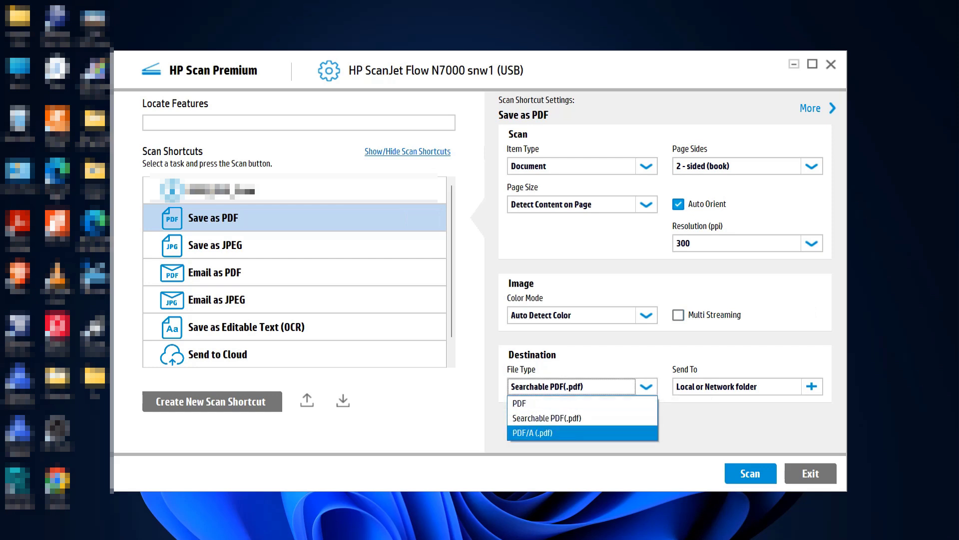
{"action": "key", "text": "Up"}
{"action": "key", "text": "Down"}
{"action": "key", "text": "Up"}
{"action": "key", "text": "Up"}
{"action": "key", "text": "Down"}
{"action": "key", "text": "Up"}
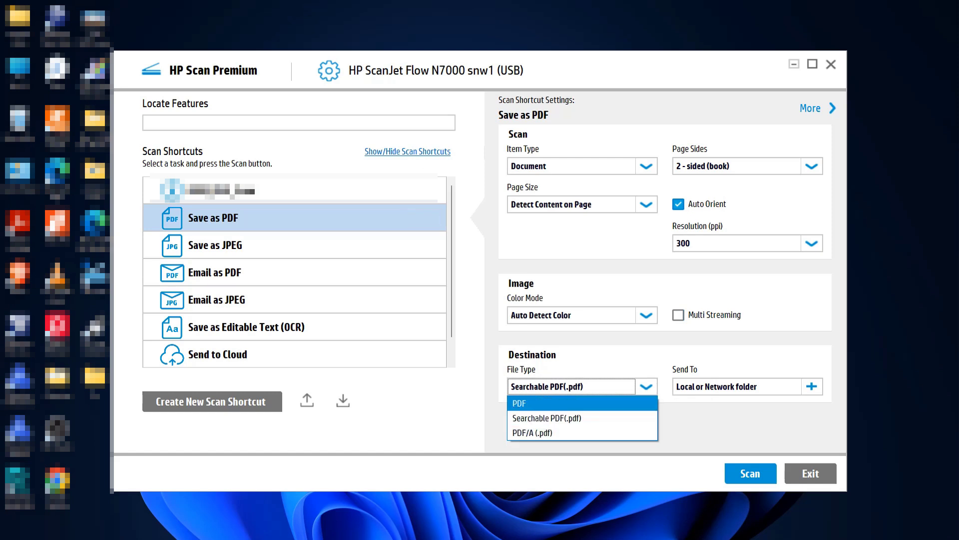
{"action": "key", "text": "Down"}
{"action": "key", "text": "Down"}
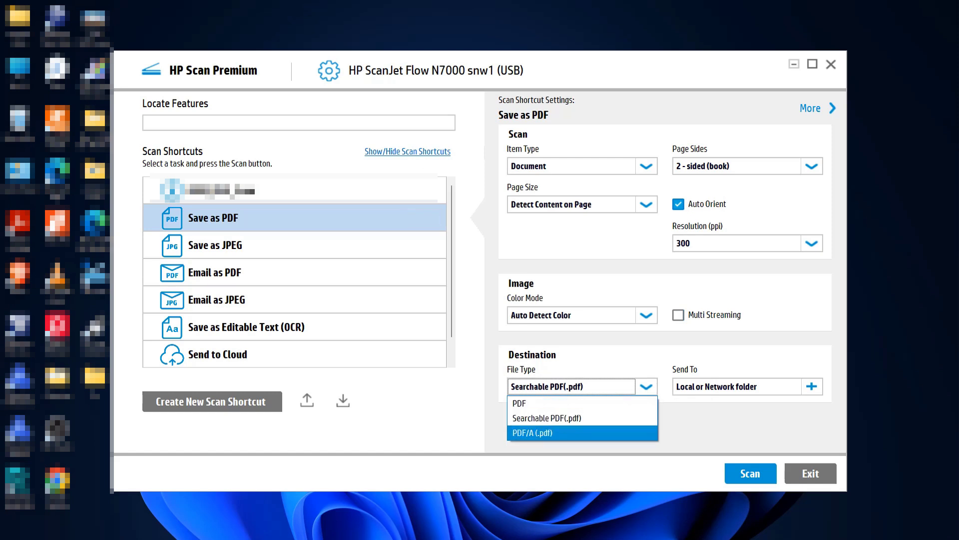
{"action": "key", "text": "Up"}
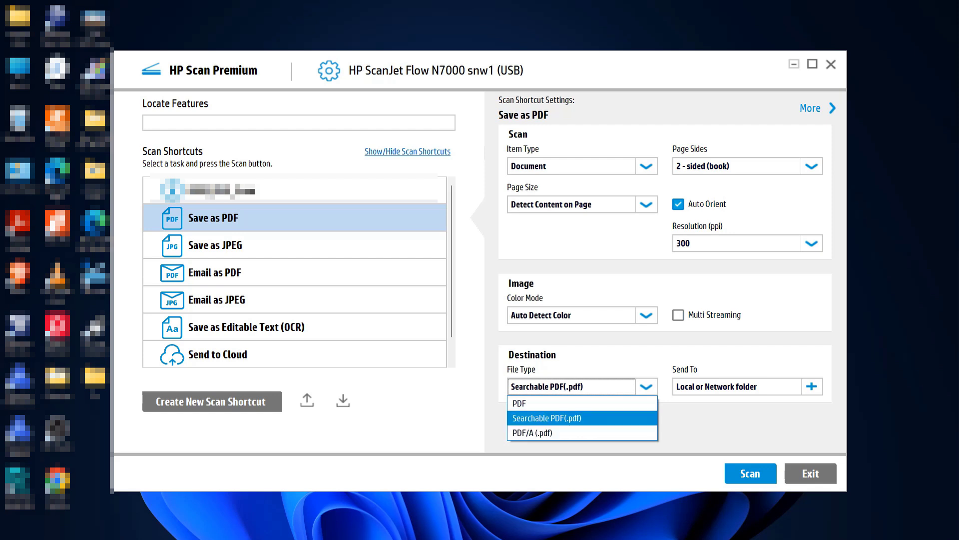
{"action": "key", "text": "Return"}
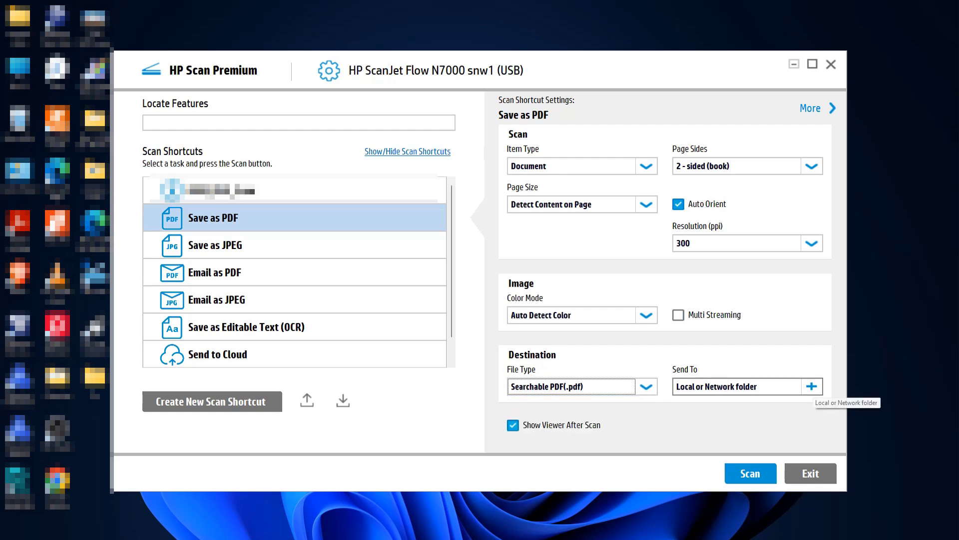
Review the output page size choices in the detailed scan settings and choose Same as Input.
{"action": "left_click", "coordinate": [811, 387]}
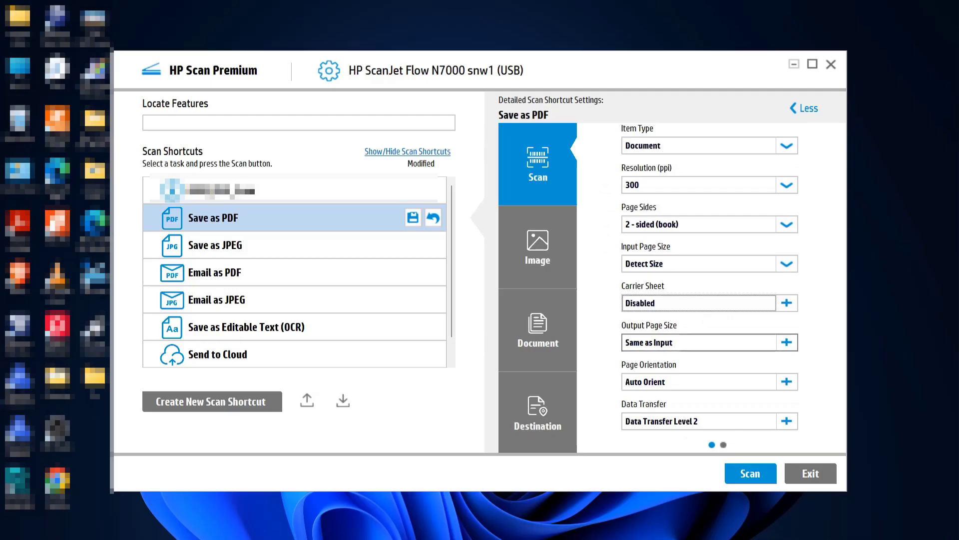
{"action": "left_click", "coordinate": [787, 342]}
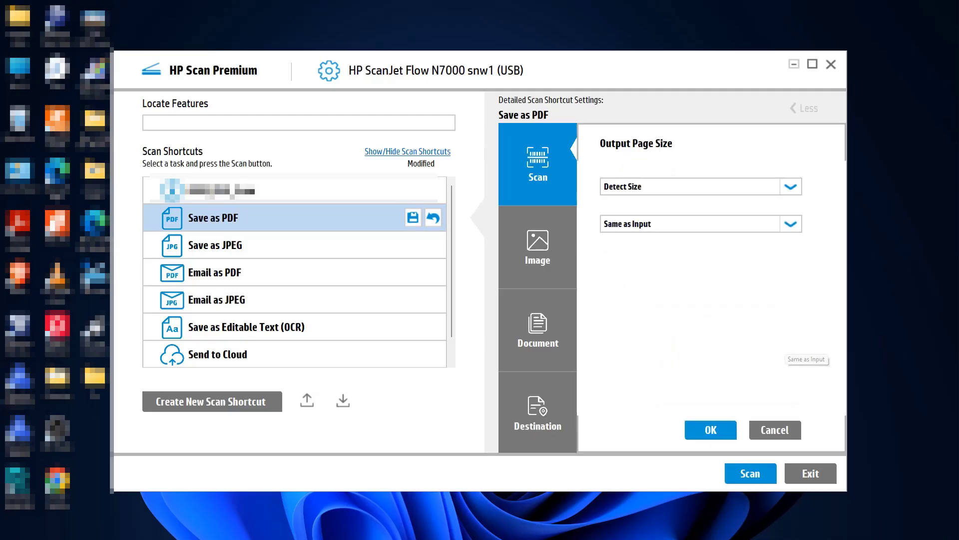
{"action": "left_click", "coordinate": [790, 224]}
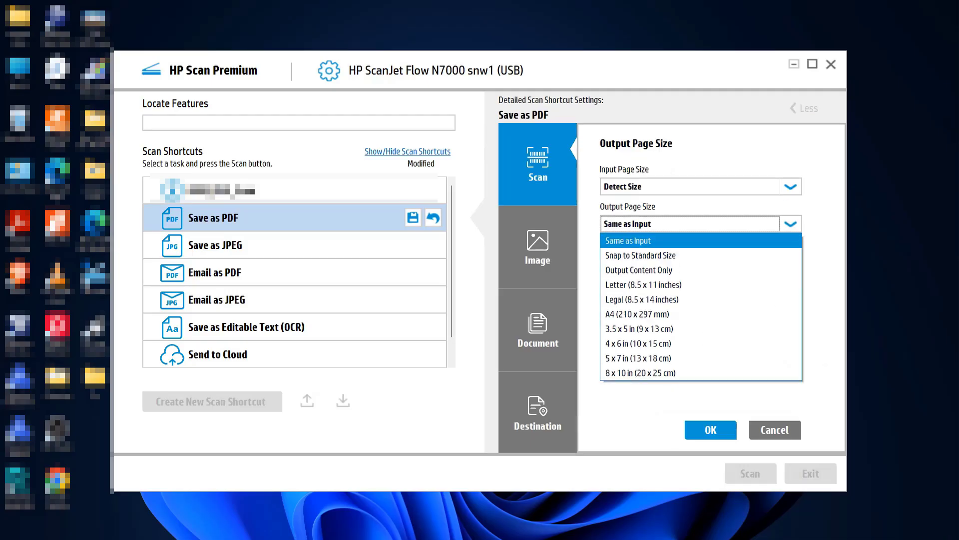
{"action": "key", "text": "Down"}
{"action": "key", "text": "Up"}
{"action": "key", "text": "Up"}
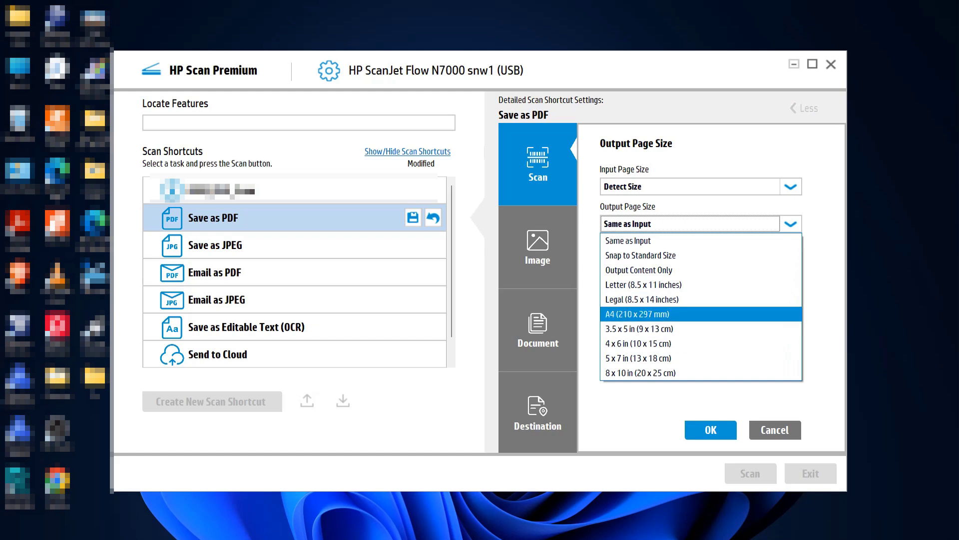
{"action": "key", "text": "Up"}
{"action": "key", "text": "Up"}
{"action": "key", "text": "Up"}
{"action": "key", "text": "Up"}
{"action": "key", "text": "Up"}
{"action": "key", "text": "Return"}
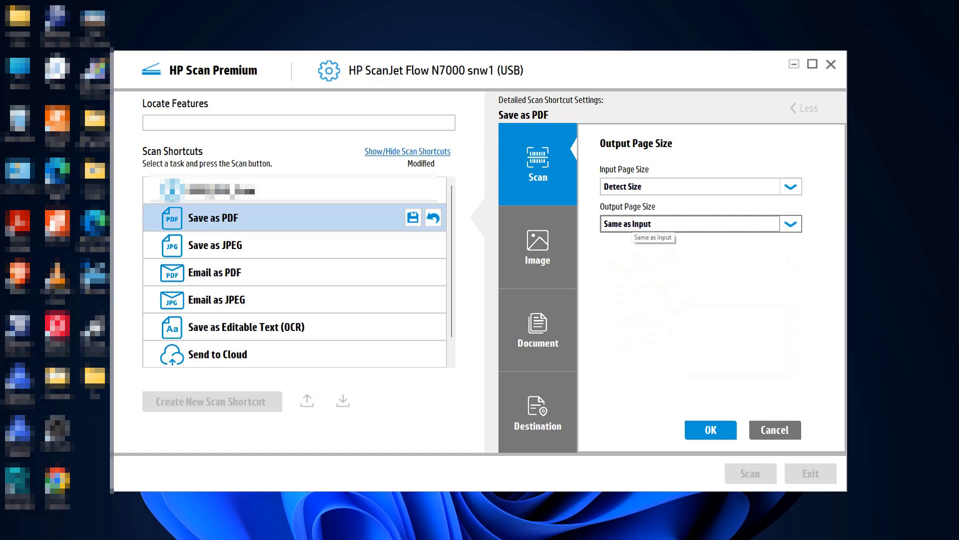
Review the input page size choices, choose Detect Size and cancel the page size settings.
{"action": "key", "text": "shift+Tab"}
{"action": "key", "text": "alt+Down"}
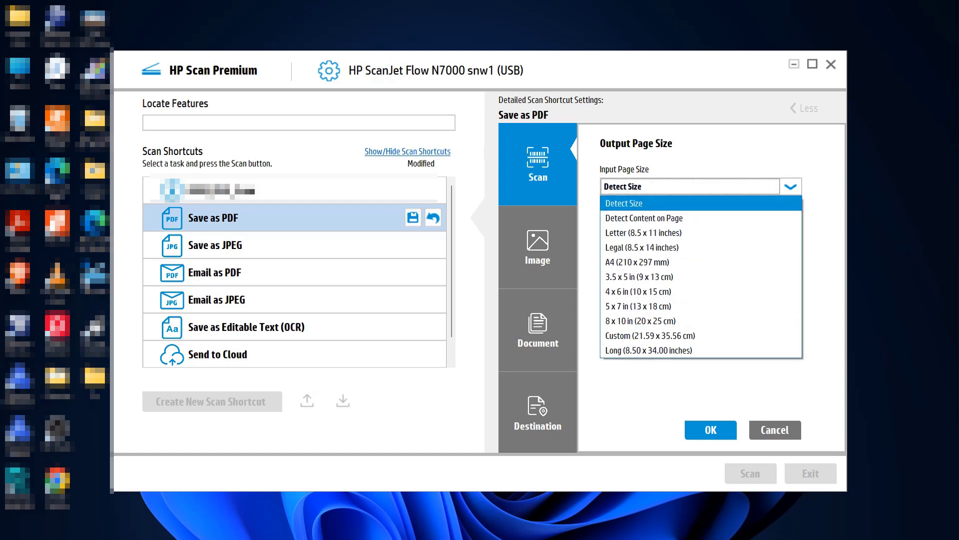
{"action": "left_click", "coordinate": [690, 203]}
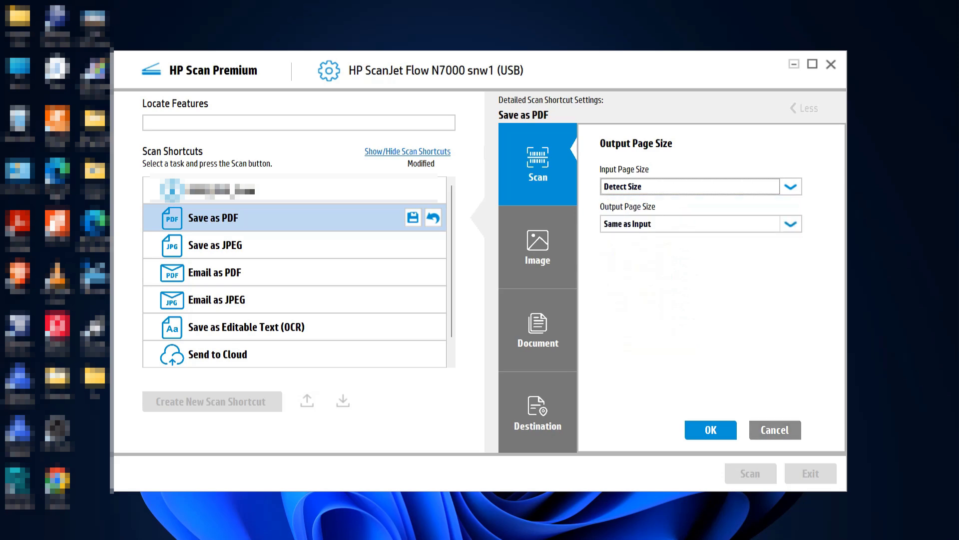
{"action": "left_click", "coordinate": [775, 430]}
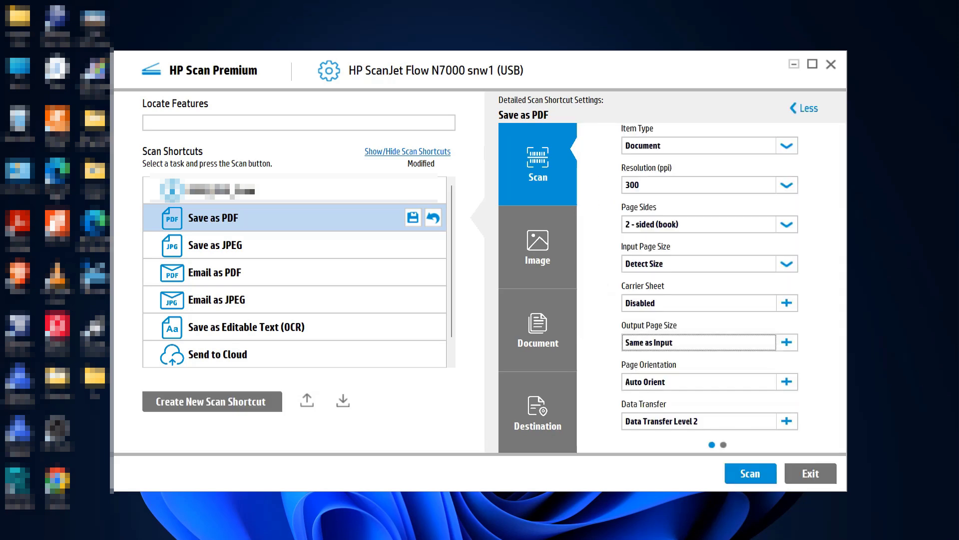
Turn Auto Orient off and back on in the page orientation settings and accept them.
{"action": "key", "text": "Tab"}
{"action": "key", "text": "Return"}
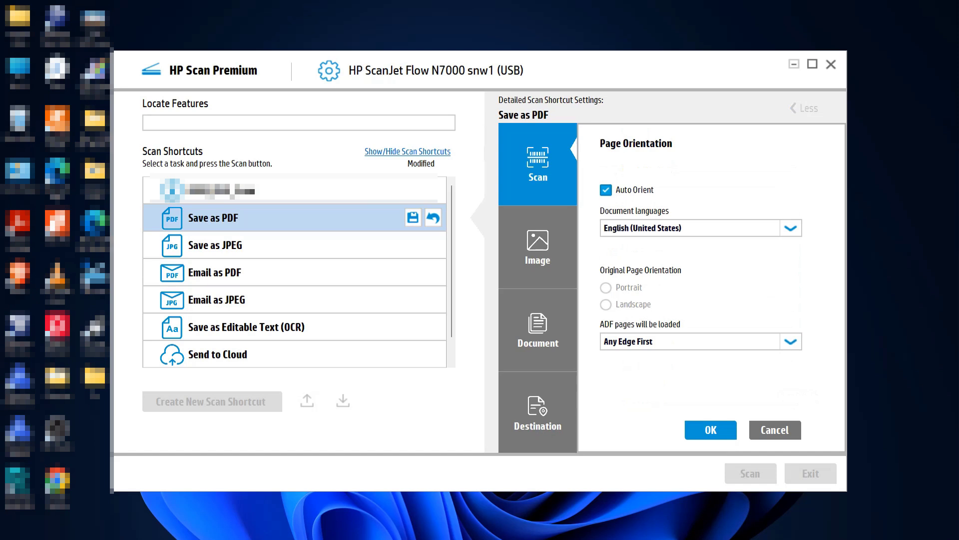
{"action": "key", "text": "space"}
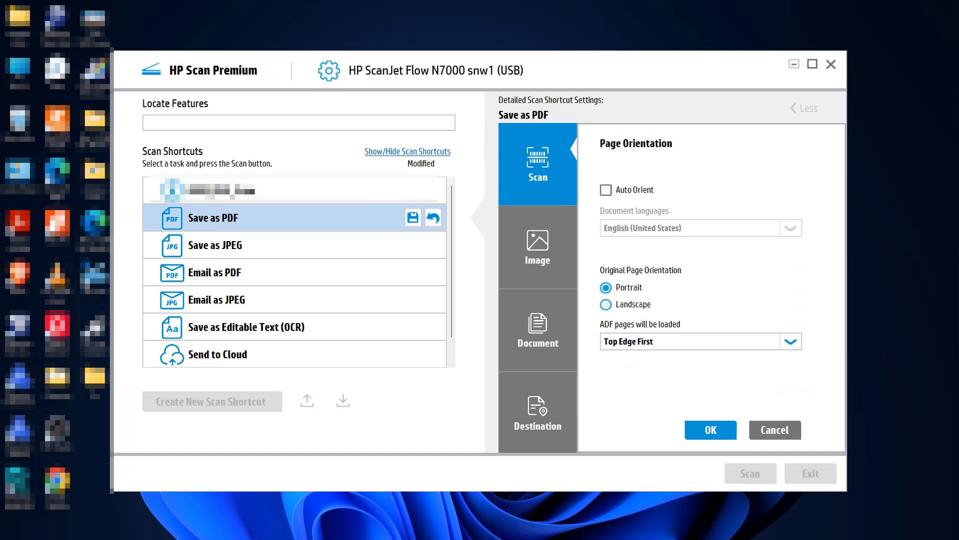
{"action": "key", "text": "space"}
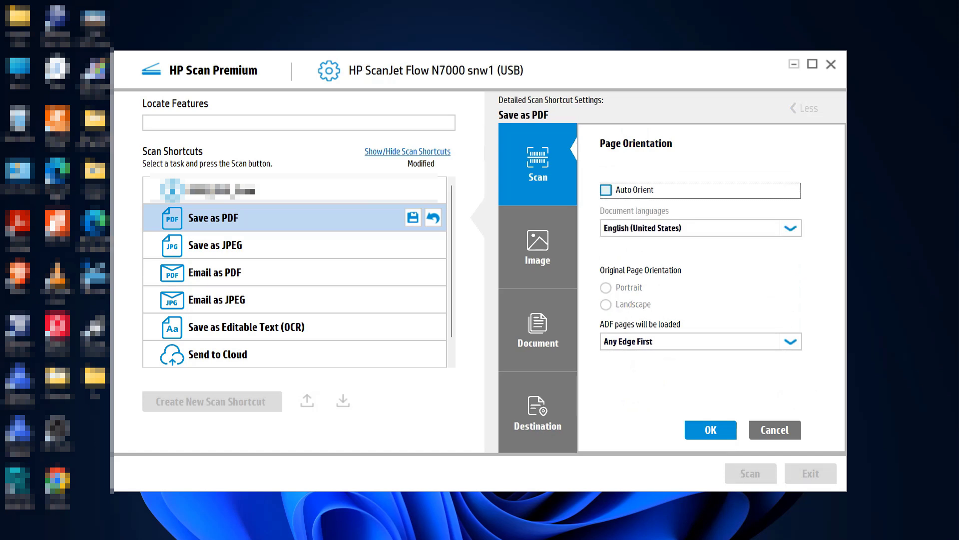
{"action": "key", "text": "Return"}
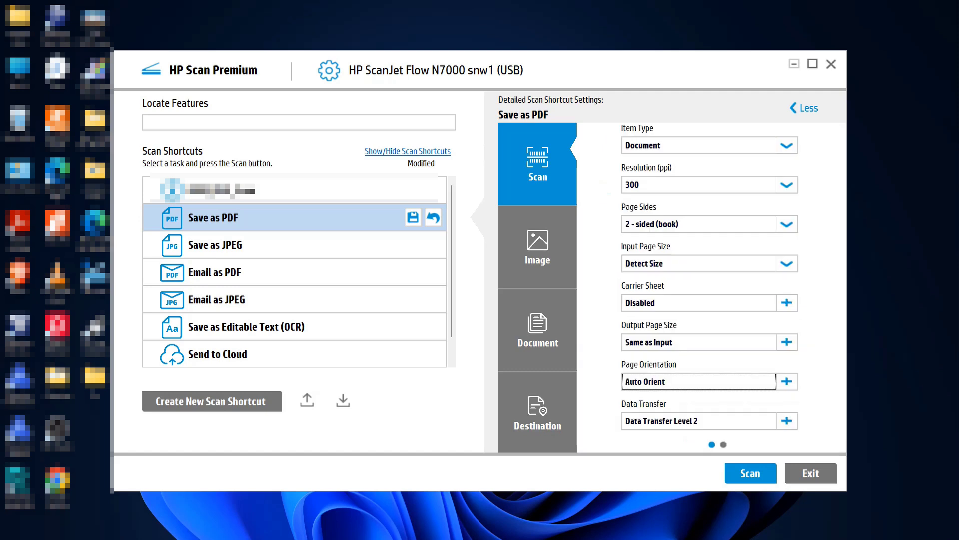
Review the Data Transfer / Quality setting and accept it as it is.
{"action": "key", "text": "Tab"}
{"action": "key", "text": "Return"}
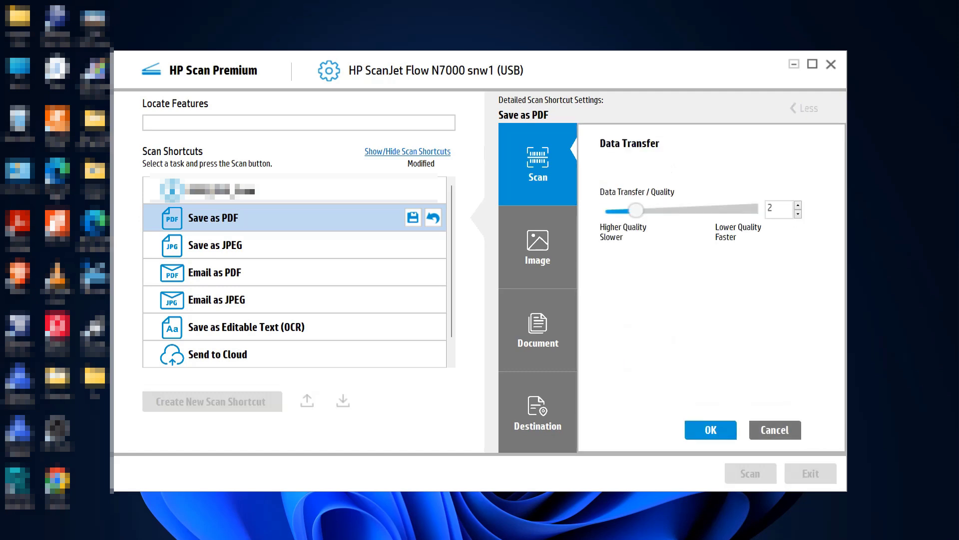
{"action": "key", "text": "Tab"}
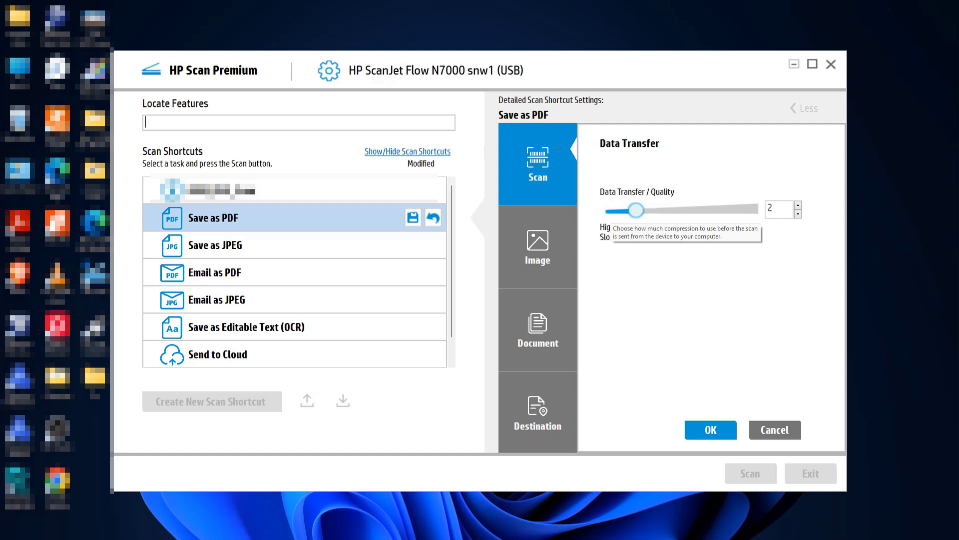
{"action": "left_click", "coordinate": [711, 430]}
Turn merging of 2-sided scans into a single page on and back off, cancel, and open the Misfeed settings.
{"action": "left_click", "coordinate": [723, 445]}
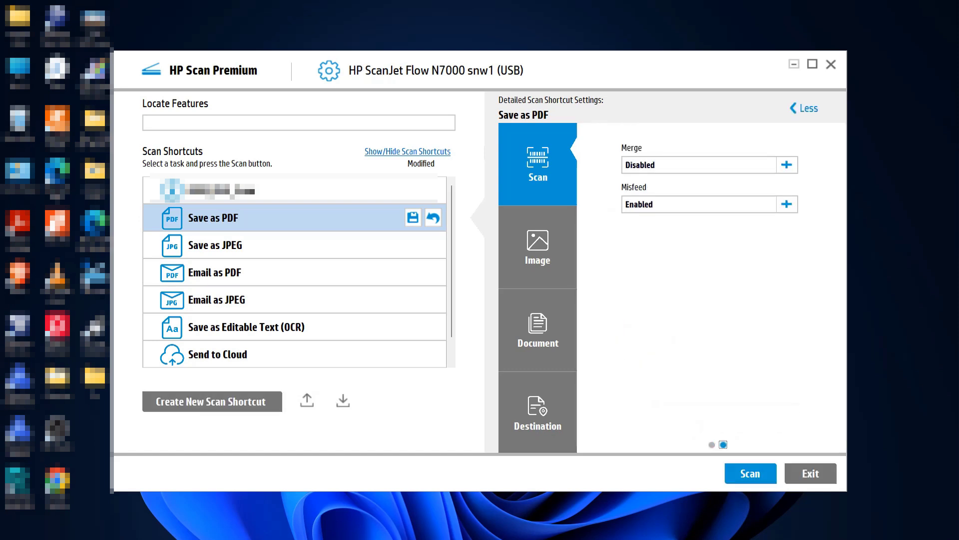
{"action": "key", "text": "Tab"}
{"action": "key", "text": "Return"}
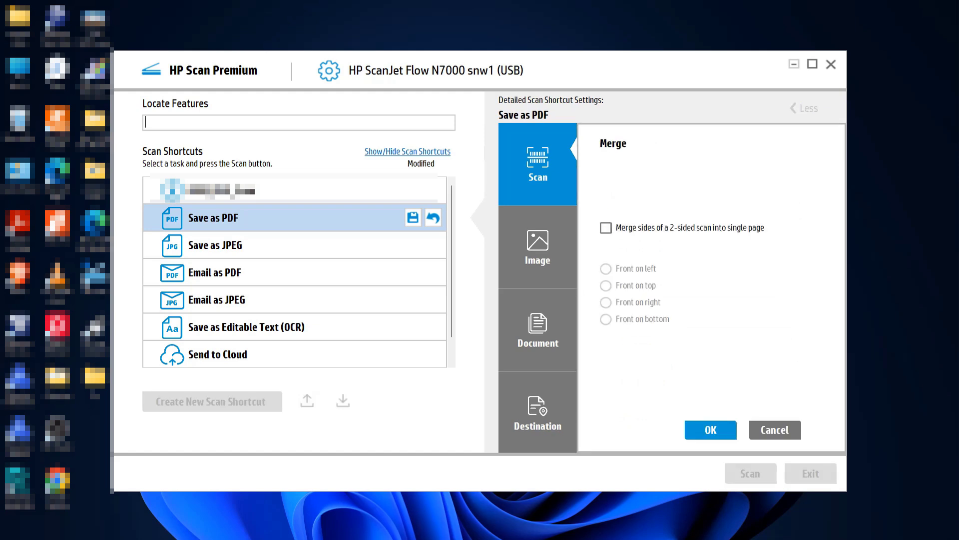
{"action": "key", "text": "Tab"}
{"action": "key", "text": "space"}
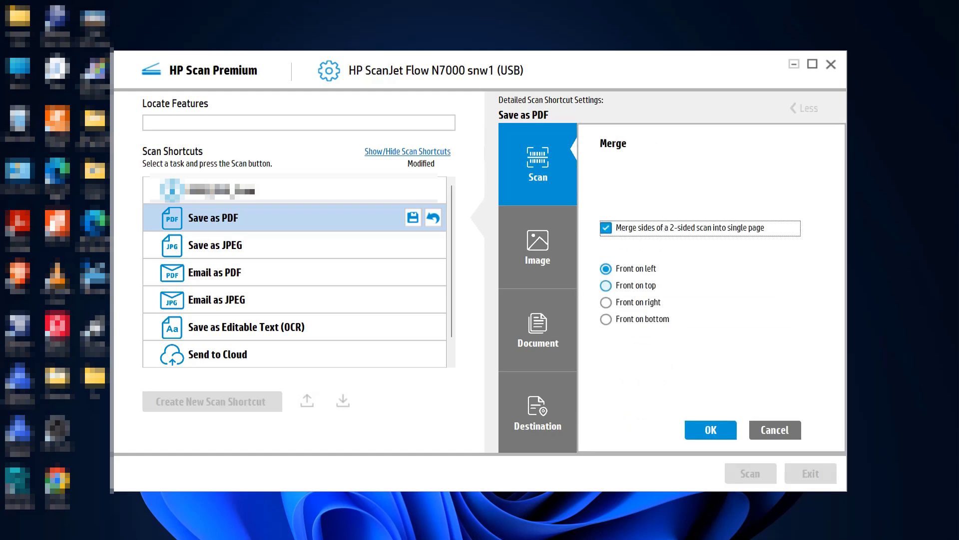
{"action": "key", "text": "space"}
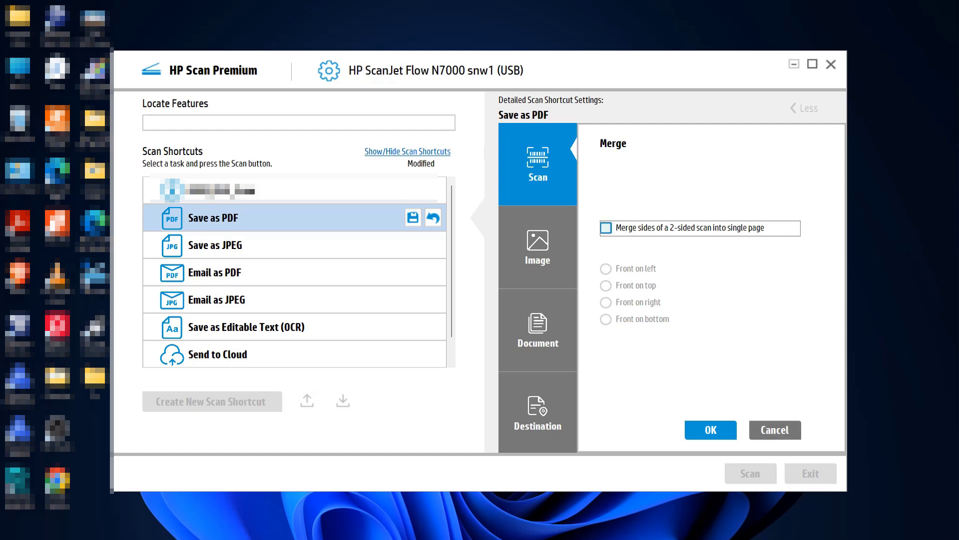
{"action": "left_click", "coordinate": [775, 430]}
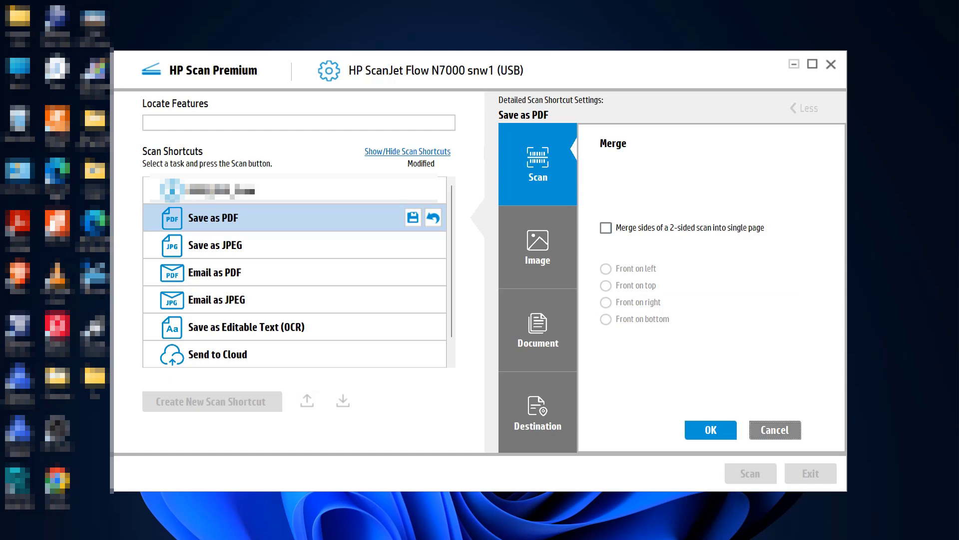
{"action": "left_click", "coordinate": [787, 204]}
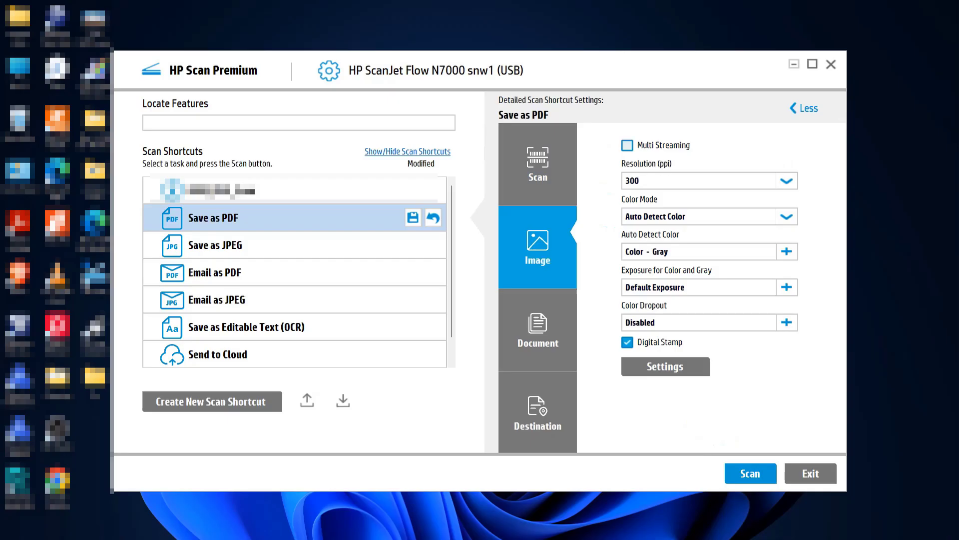
Turn on Multi Streaming, compare the Main Job and Secondary Job image settings, and turn Multi Streaming back off.
{"action": "left_click", "coordinate": [628, 145]}
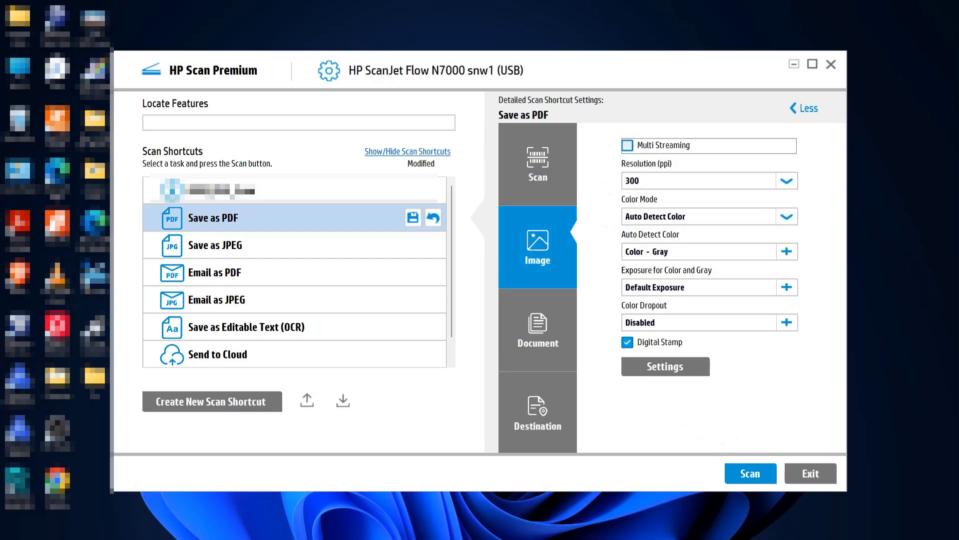
{"action": "key", "text": "space"}
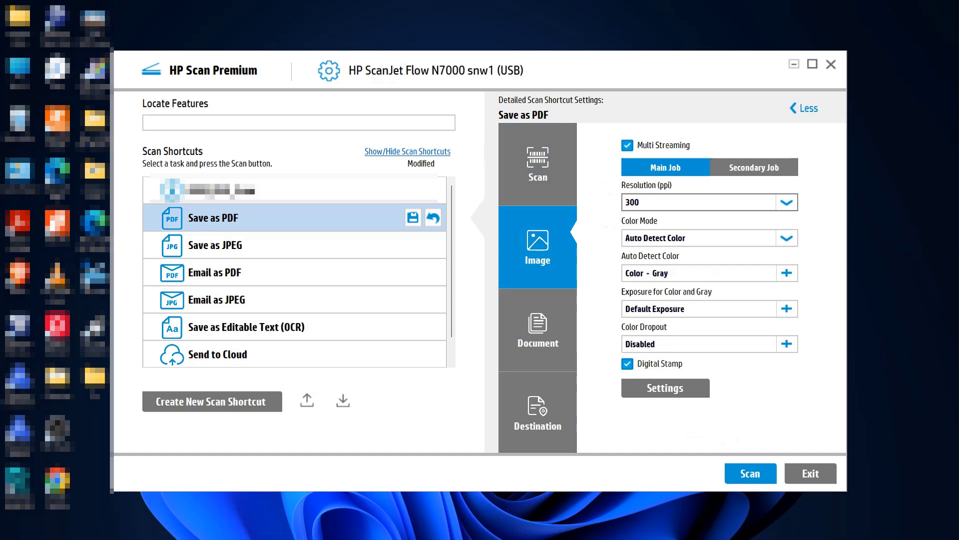
{"action": "left_click", "coordinate": [754, 168]}
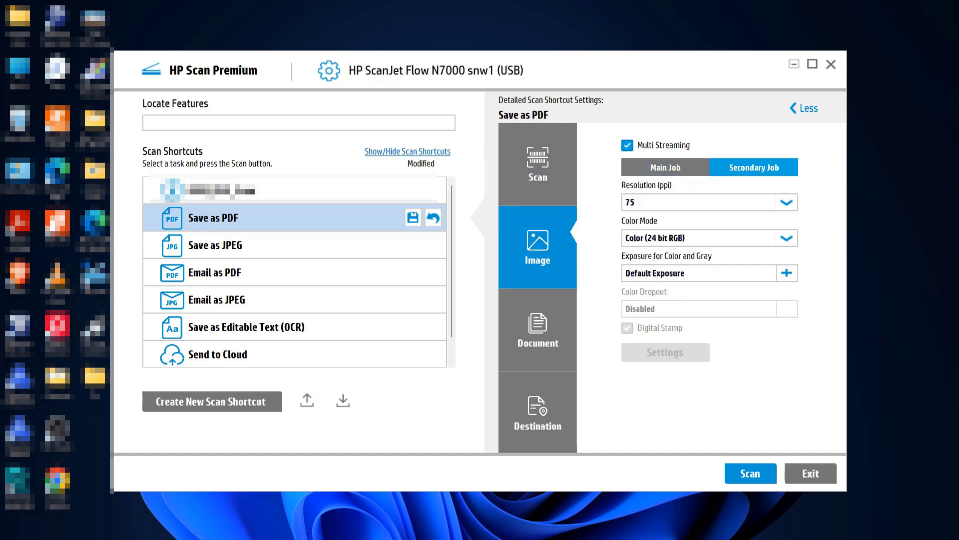
{"action": "key", "text": "Left"}
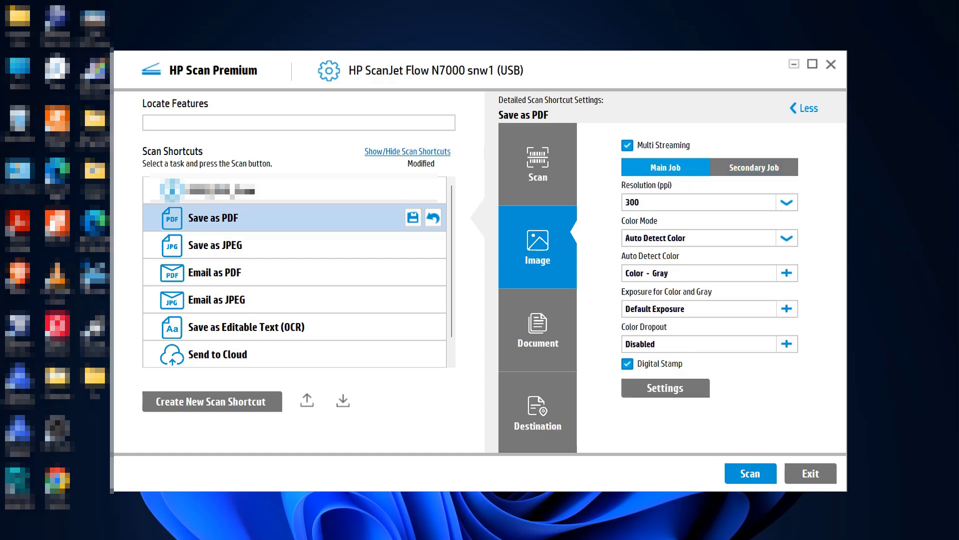
{"action": "key", "text": "Right"}
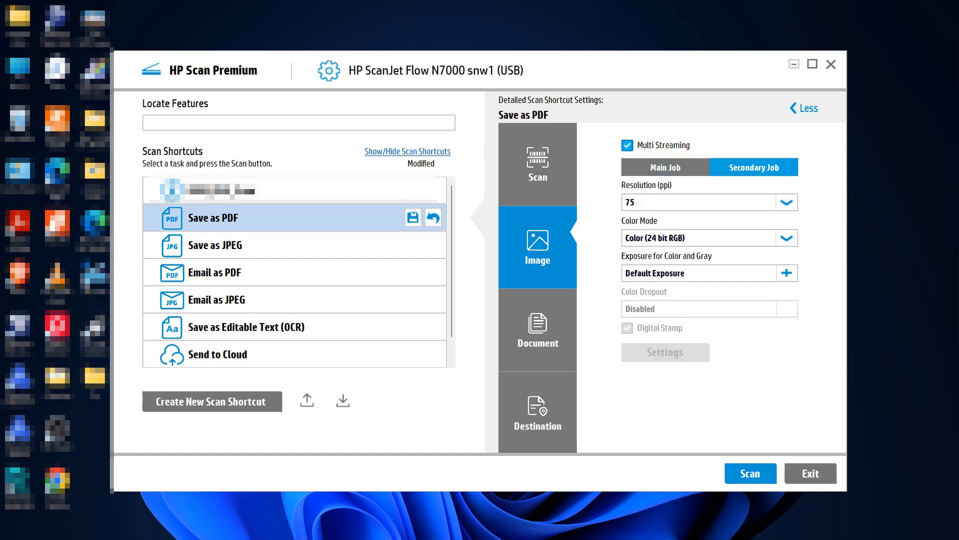
{"action": "key", "text": "shift+Tab"}
{"action": "key", "text": "space"}
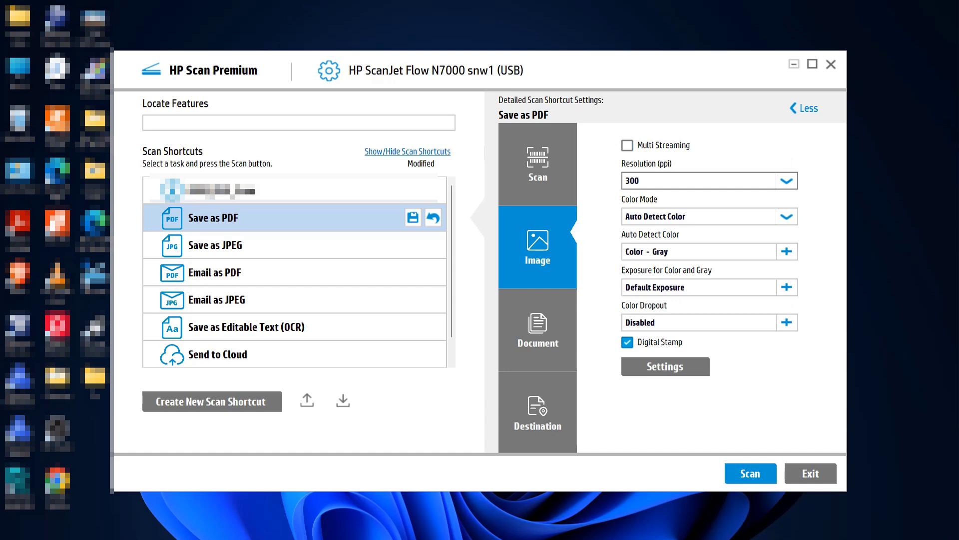
Review the color mode choices in the image settings and close the list without changing the mode.
{"action": "key", "text": "Tab"}
{"action": "key", "text": "alt+Down"}
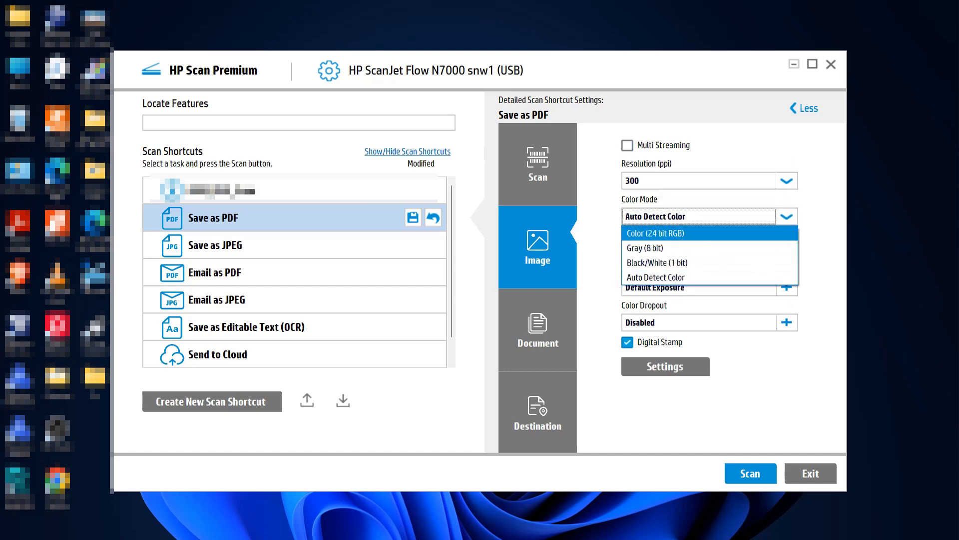
{"action": "left_click", "coordinate": [787, 216]}
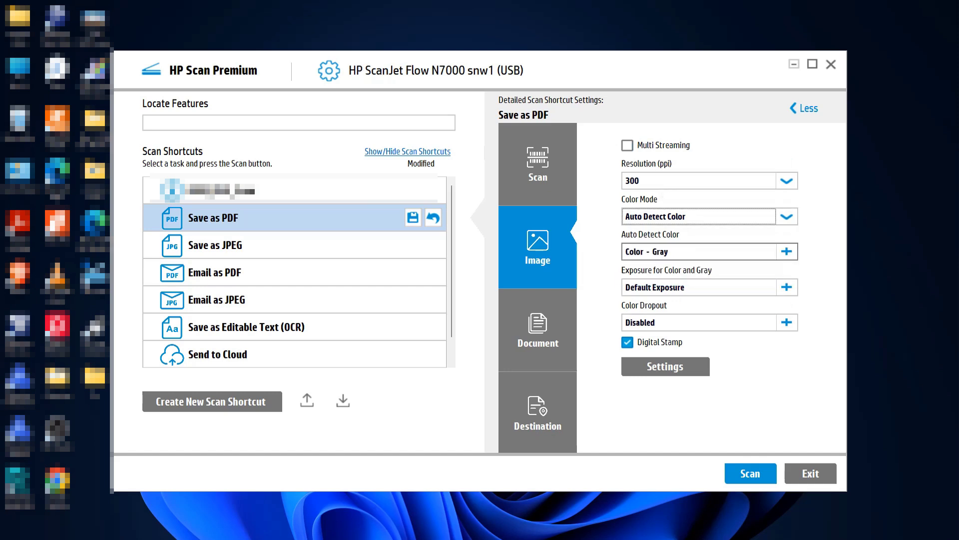
Set brightness to -48 and contrast to -40 for color and gray exposure, turn on Auto Exposure and apply the settings.
{"action": "left_click", "coordinate": [786, 287]}
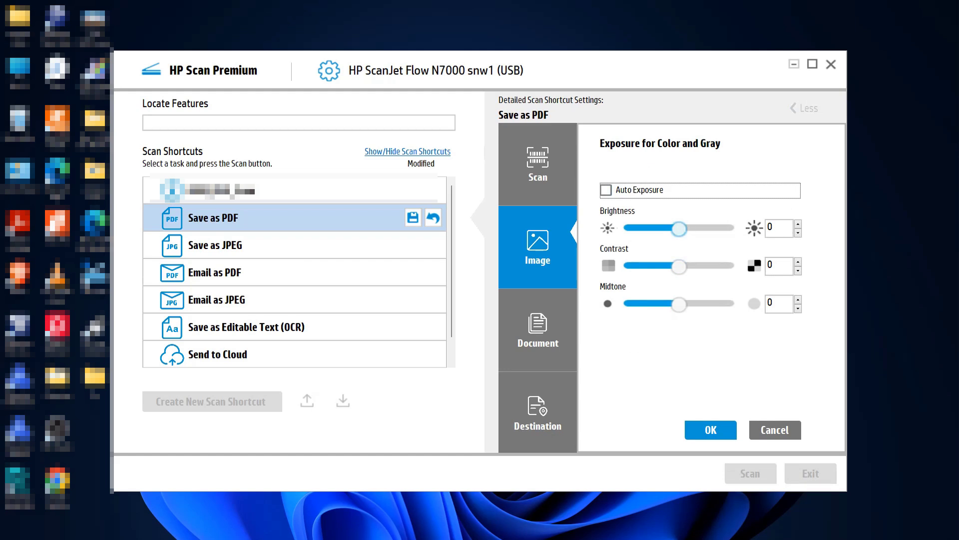
{"action": "left_click_drag", "start_coordinate": [680, 229], "coordinate": [654, 229]}
{"action": "left_click_drag", "start_coordinate": [679, 267], "coordinate": [658, 267]}
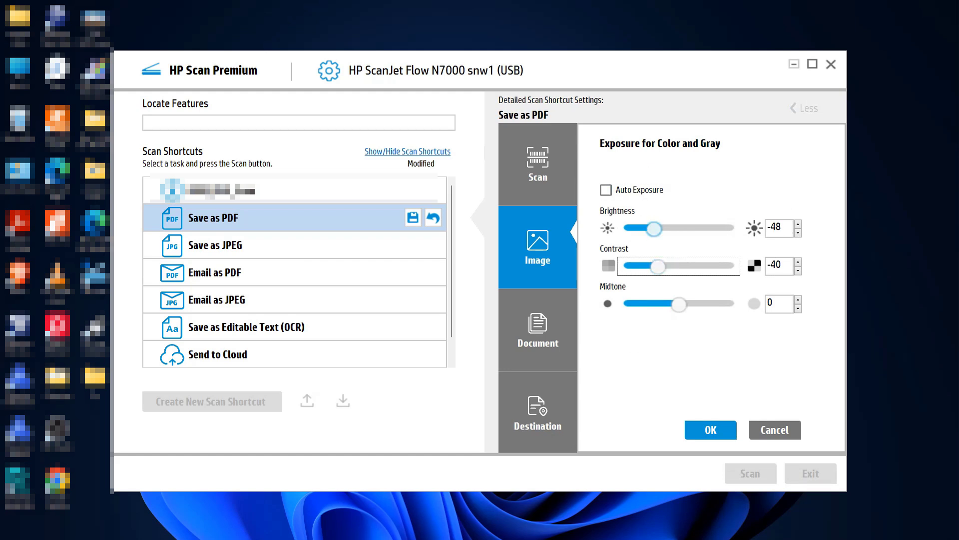
{"action": "key", "text": "shift+Tab"}
{"action": "key", "text": "shift+Tab"}
{"action": "key", "text": "space"}
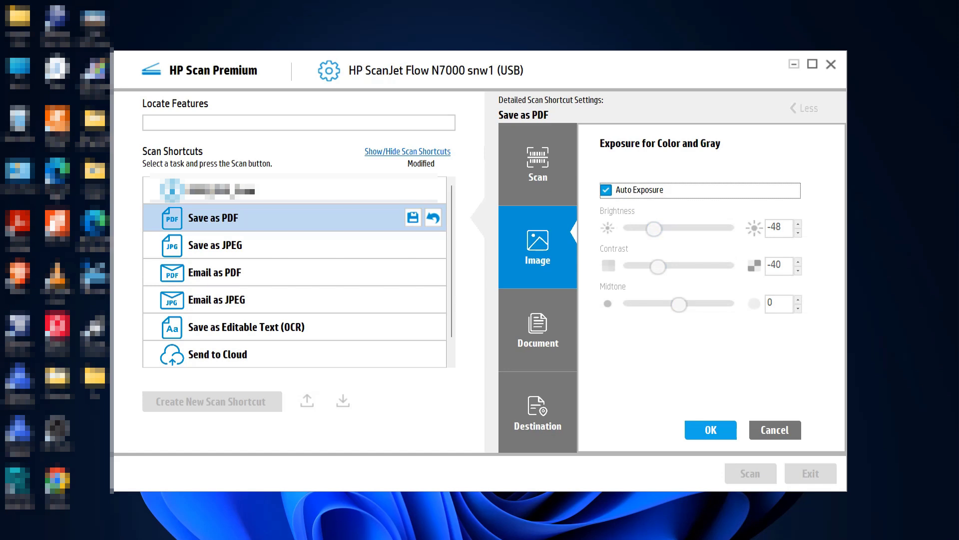
{"action": "key", "text": "Tab"}
{"action": "key", "text": "space"}
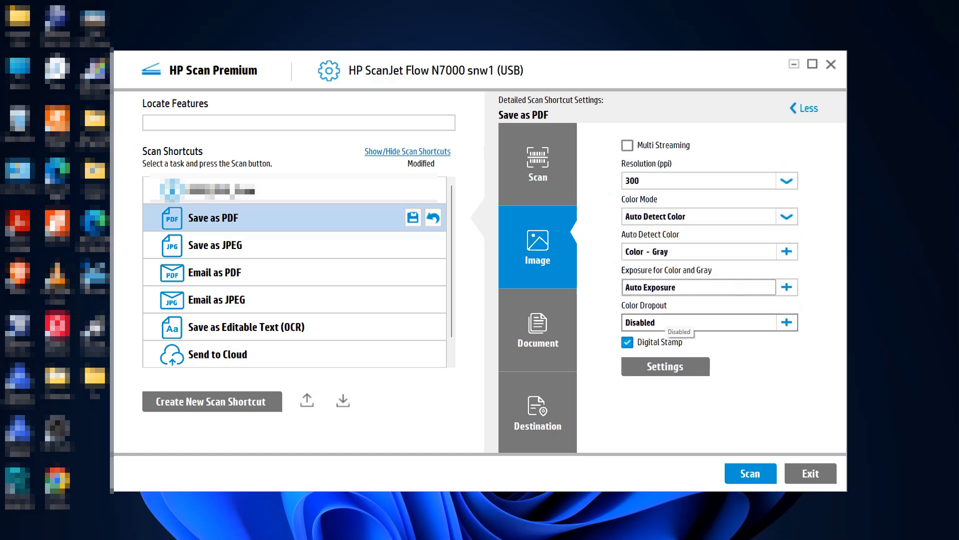
Try Multi-color Dropout with the first dropout color enabled and a basic color picked for it.
{"action": "left_click", "coordinate": [686, 324]}
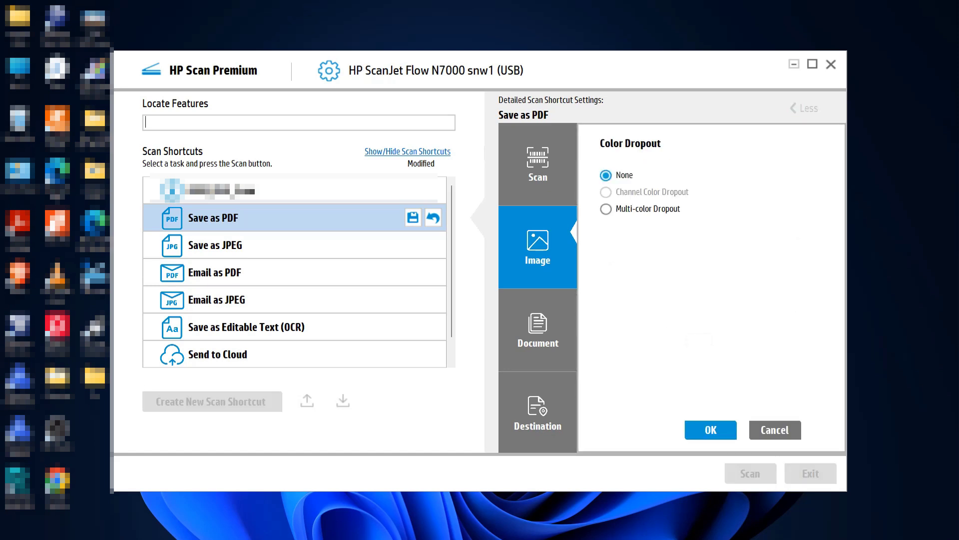
{"action": "key", "text": "Down"}
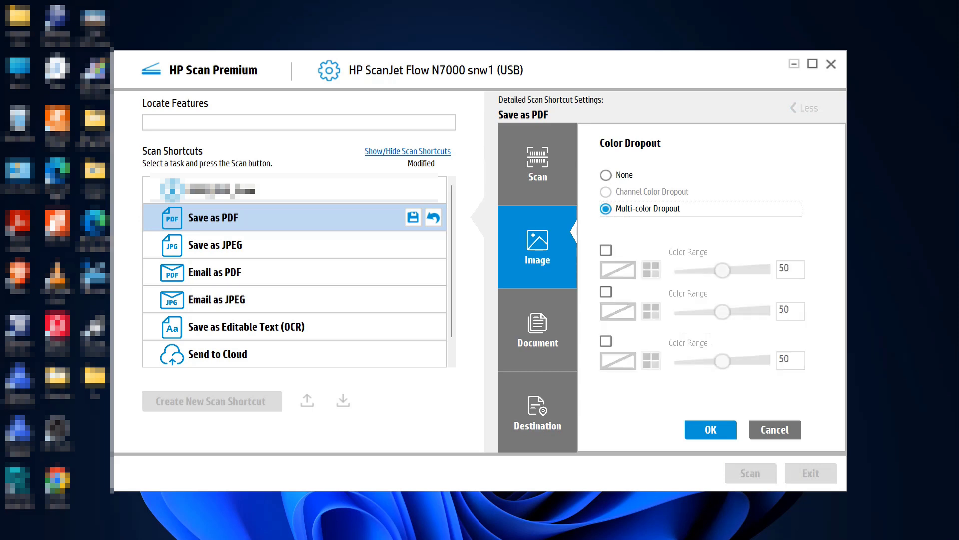
{"action": "left_click", "coordinate": [606, 250]}
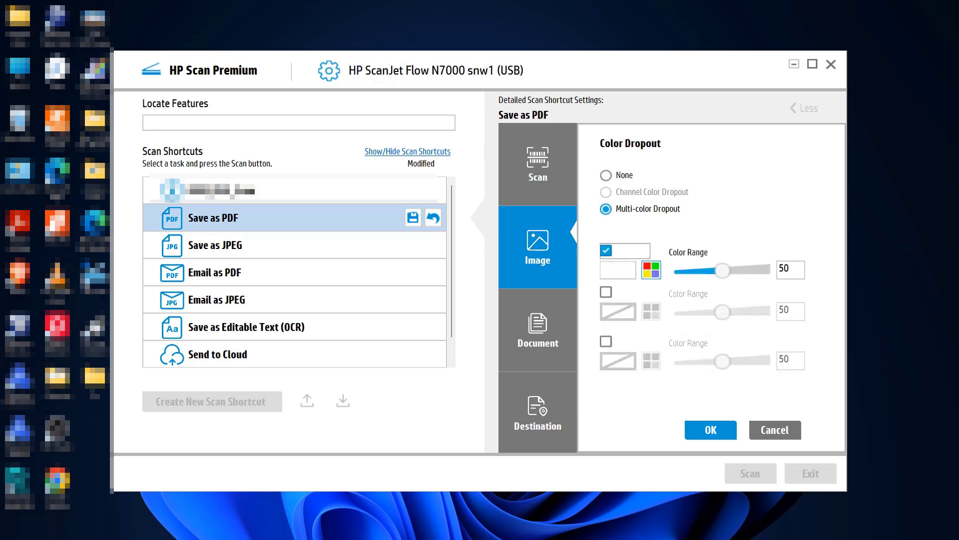
{"action": "left_click", "coordinate": [652, 270]}
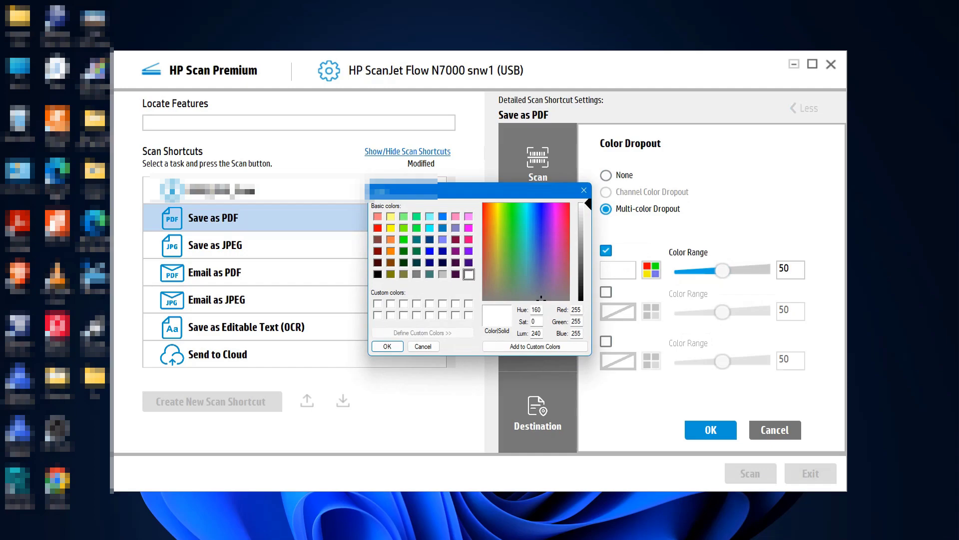
{"action": "left_click", "coordinate": [455, 240]}
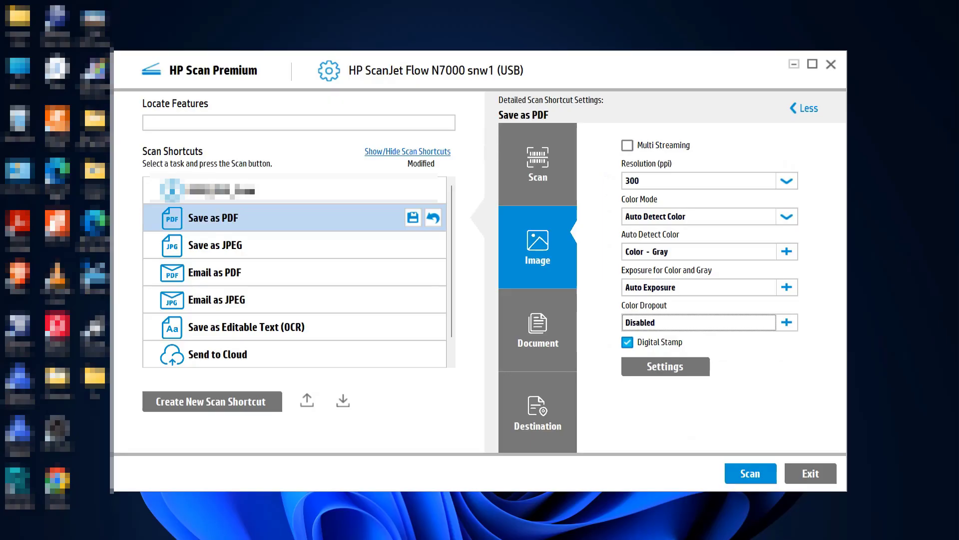
Turn the Digital Stamp option off and back on for the Save as PDF shortcut.
{"action": "key", "text": "Tab"}
{"action": "key", "text": "space"}
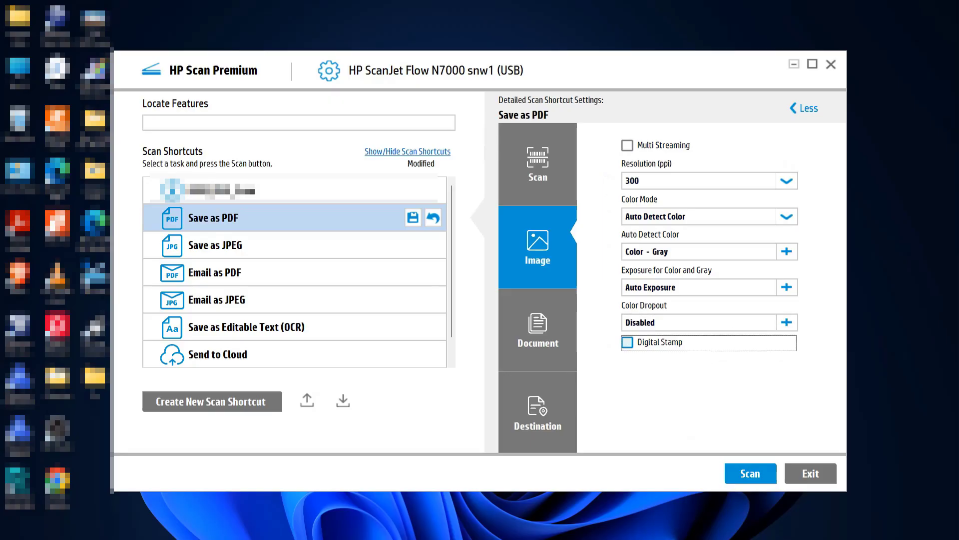
{"action": "key", "text": "space"}
Open the Digital Stamp settings and review the stamp text, orientation and duplex side options.
{"action": "key", "text": "Tab"}
{"action": "key", "text": "Return"}
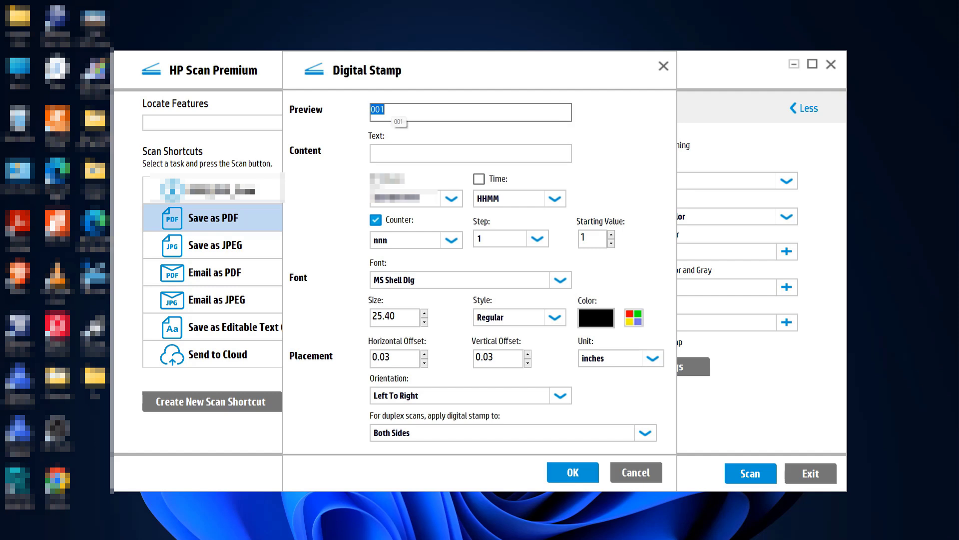
{"action": "left_click", "coordinate": [401, 153]}
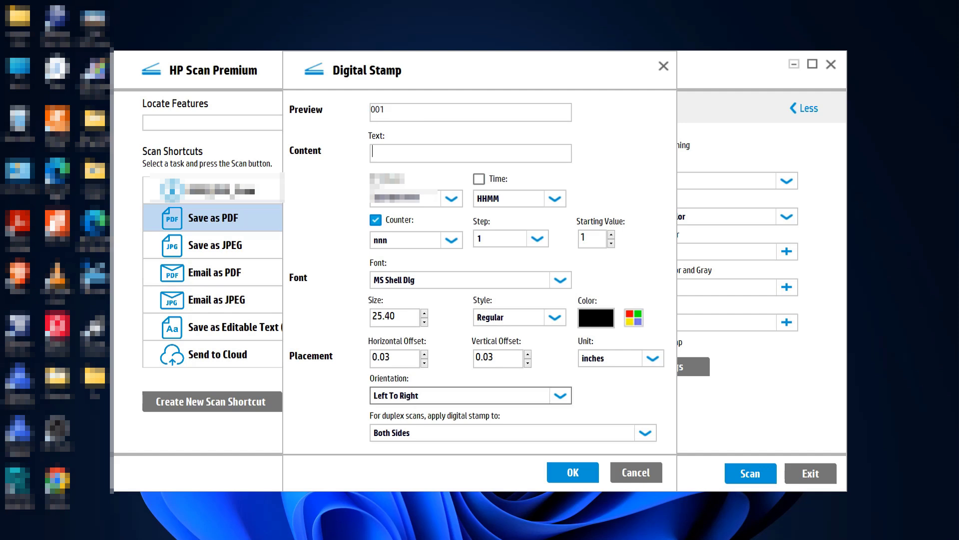
{"action": "left_click", "coordinate": [560, 395]}
{"action": "left_click", "coordinate": [499, 427]}
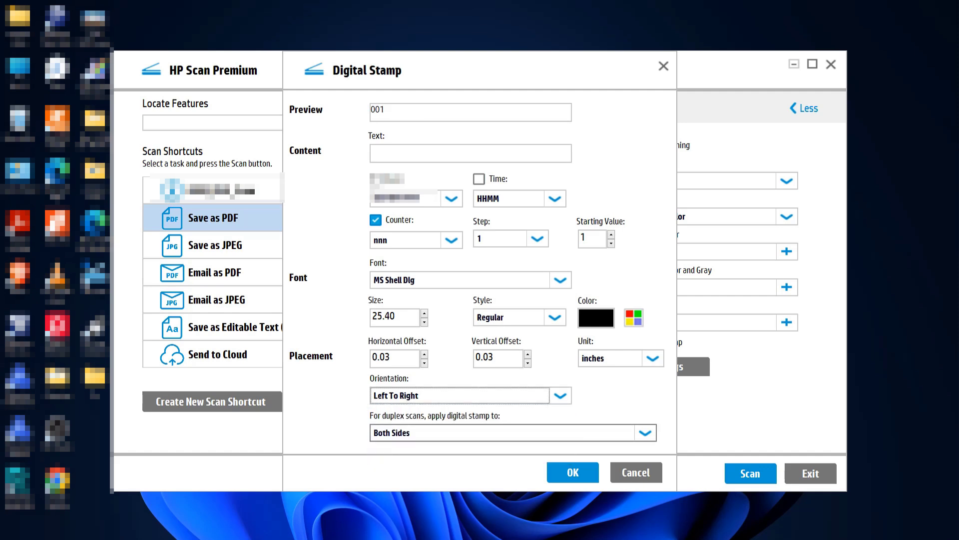
{"action": "left_click", "coordinate": [645, 432]}
{"action": "key", "text": "Up"}
{"action": "key", "text": "Up"}
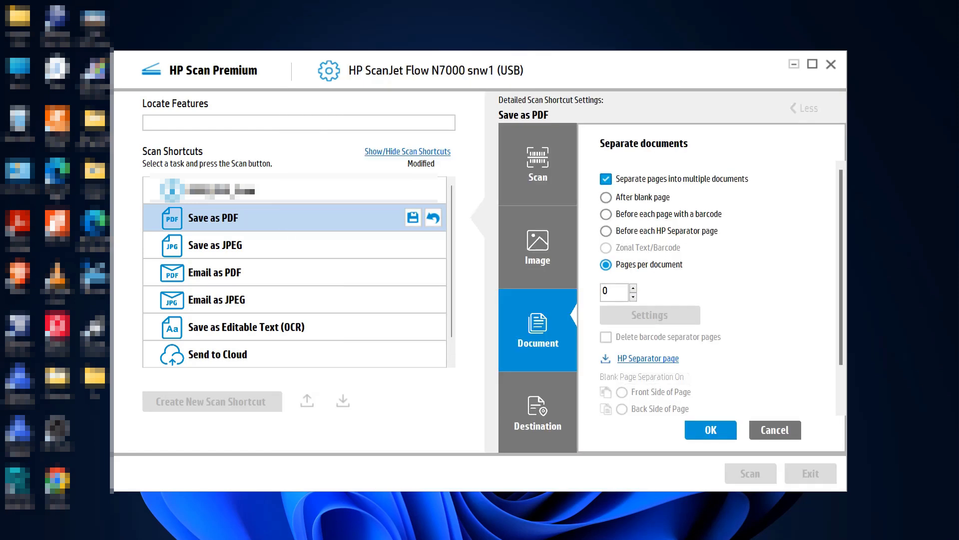
Try turning off page separation into multiple documents, leaving the Separate documents settings without applying.
{"action": "left_click", "coordinate": [606, 179]}
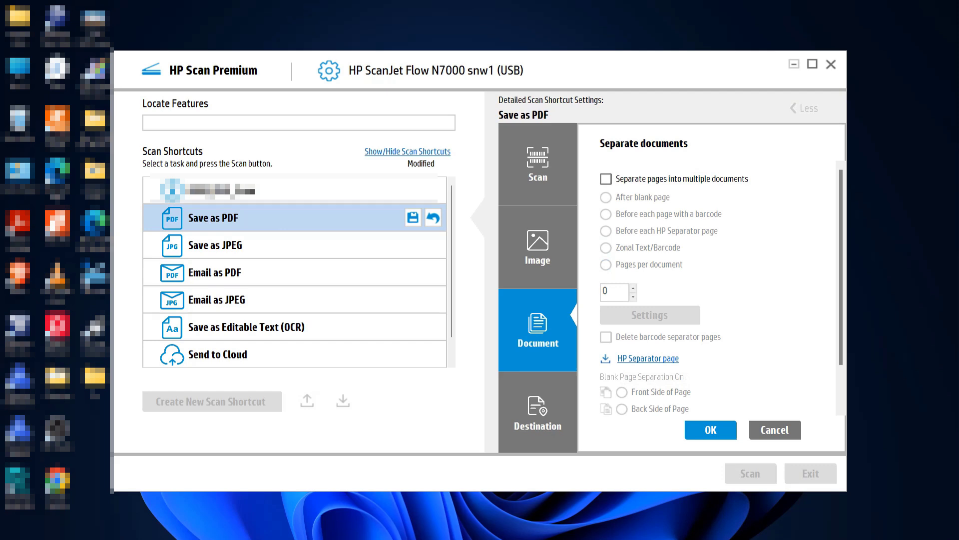
{"action": "left_click", "coordinate": [775, 430]}
Open the PDF security settings, review the Changes Allowed options and try enabling printing.
{"action": "left_click", "coordinate": [741, 207]}
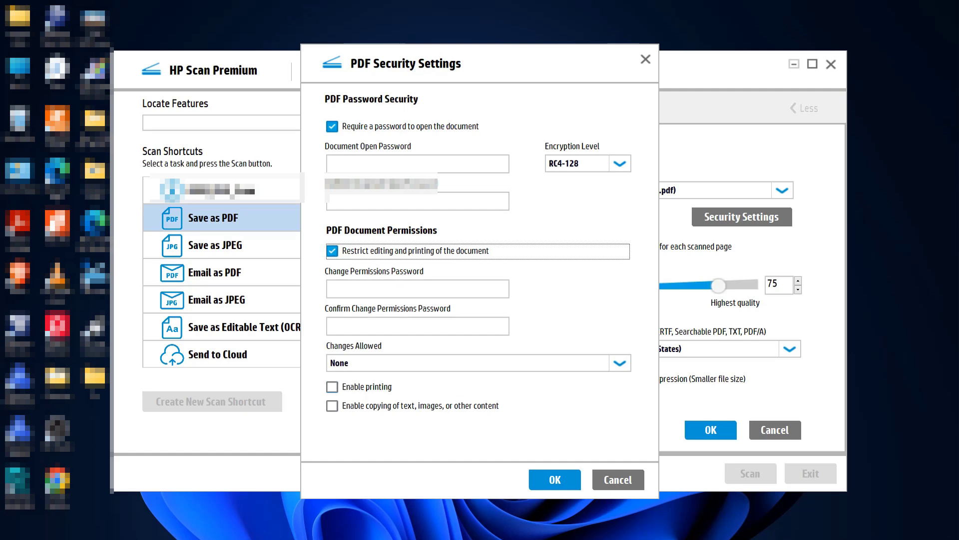
{"action": "left_click", "coordinate": [620, 363]}
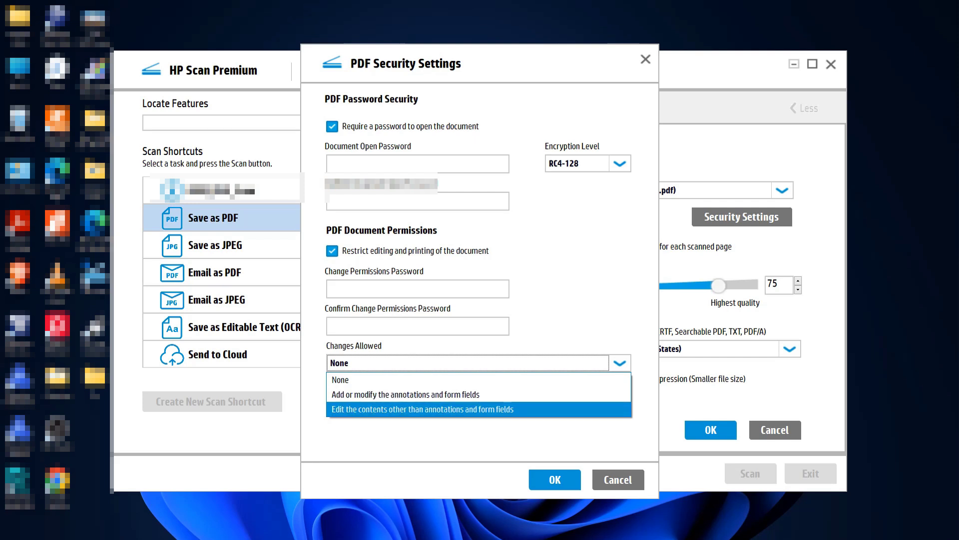
{"action": "left_click", "coordinate": [425, 434]}
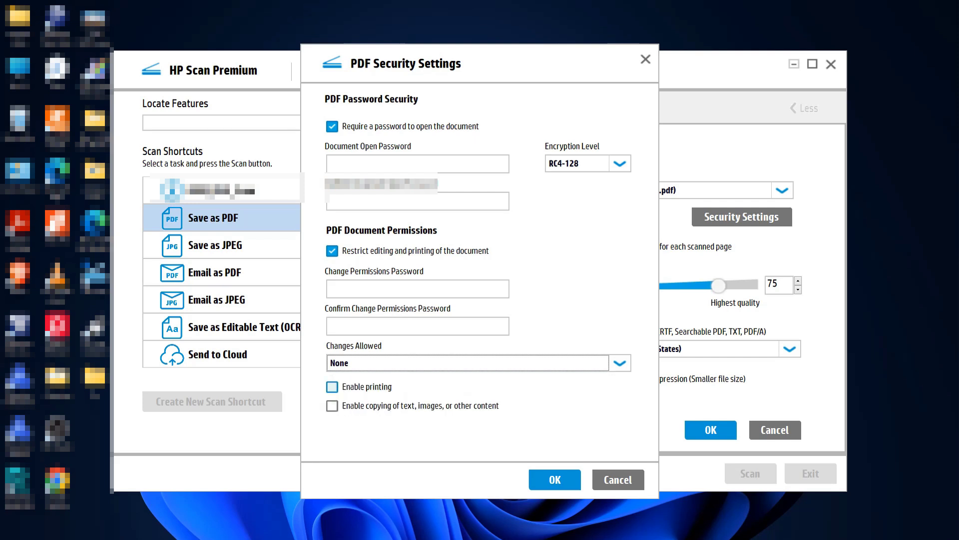
{"action": "left_click", "coordinate": [332, 387]}
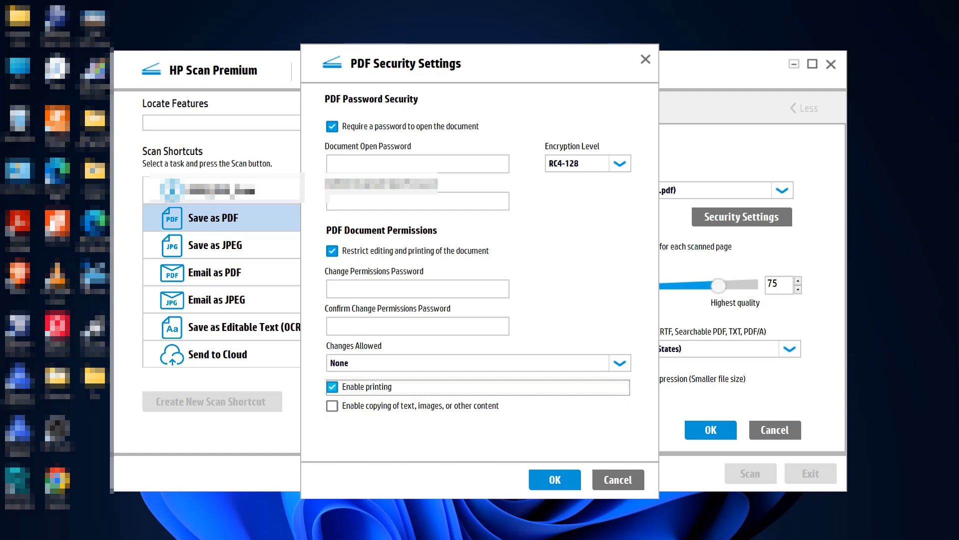
{"action": "left_click", "coordinate": [332, 386]}
{"action": "left_click", "coordinate": [332, 387]}
Try removing the open-password requirement and enabling content copying under restricted editing, then discard the PDF security and file type changes.
{"action": "left_click", "coordinate": [333, 250]}
{"action": "left_click", "coordinate": [332, 126]}
{"action": "left_click", "coordinate": [332, 251]}
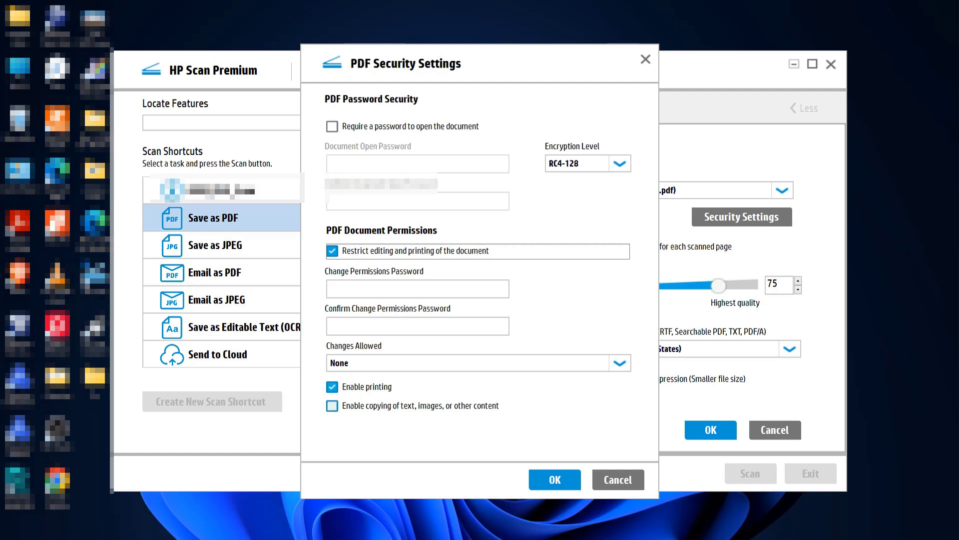
{"action": "left_click", "coordinate": [332, 405]}
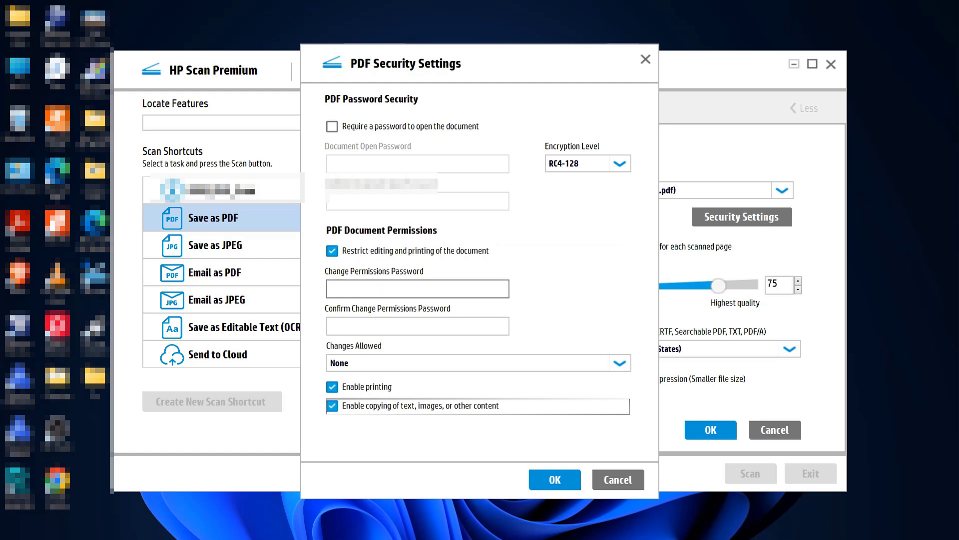
{"action": "left_click", "coordinate": [418, 288]}
{"action": "left_click", "coordinate": [418, 326]}
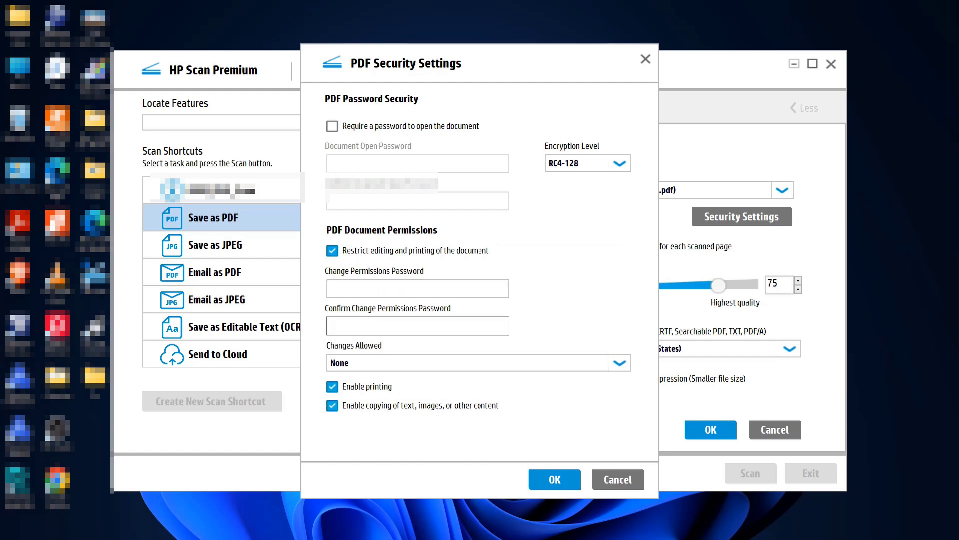
{"action": "left_click", "coordinate": [618, 480]}
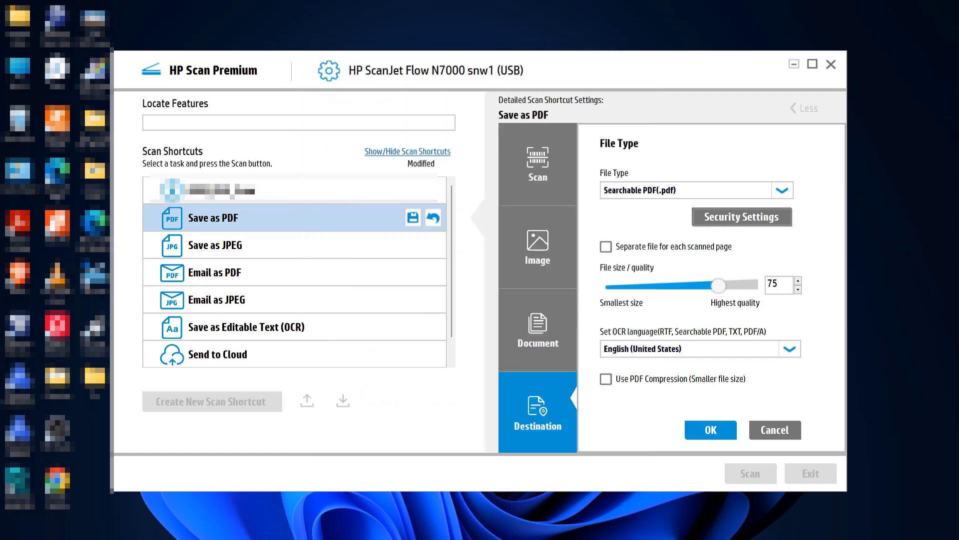
{"action": "left_click", "coordinate": [775, 430]}
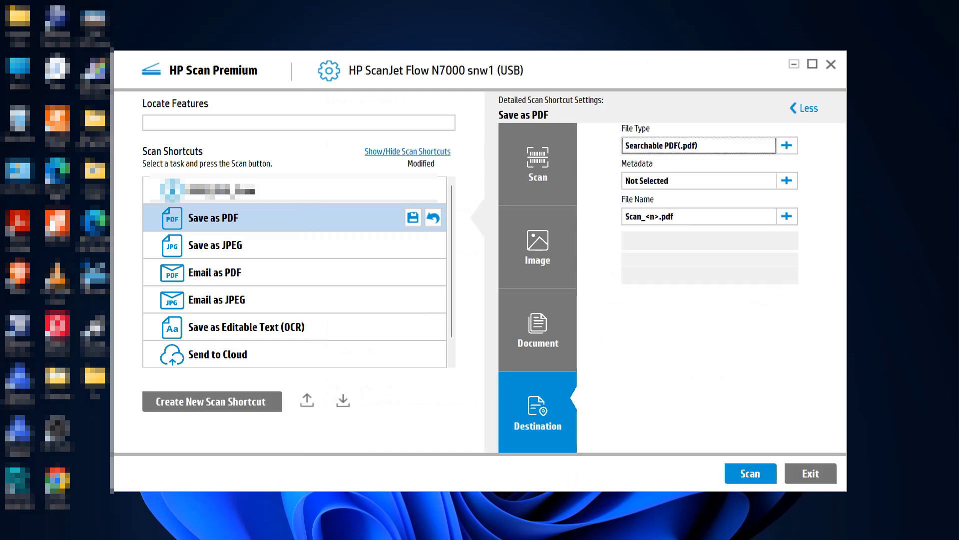
Add the Title, Author, Subject and Keywords document properties as PDF metadata fields for the shortcut.
{"action": "left_click", "coordinate": [670, 182]}
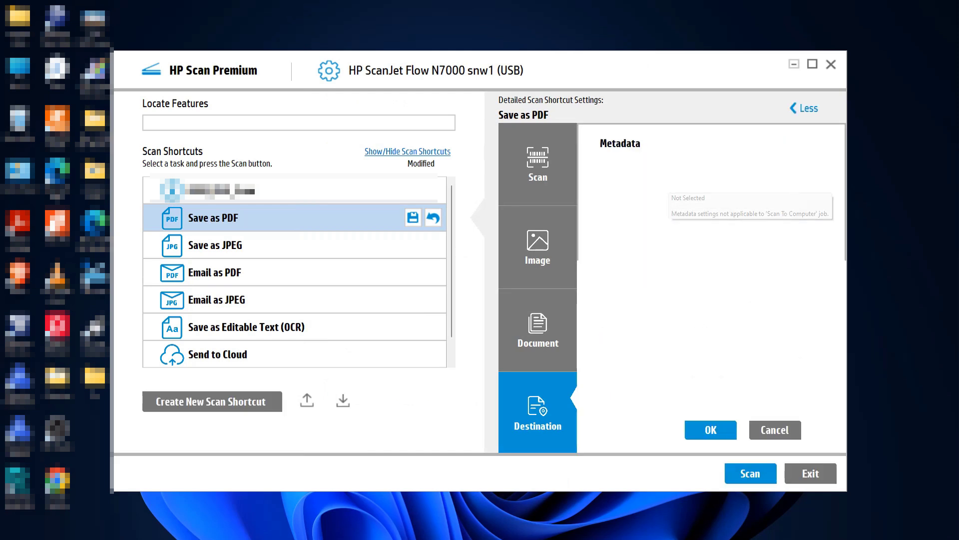
{"action": "left_click", "coordinate": [729, 171]}
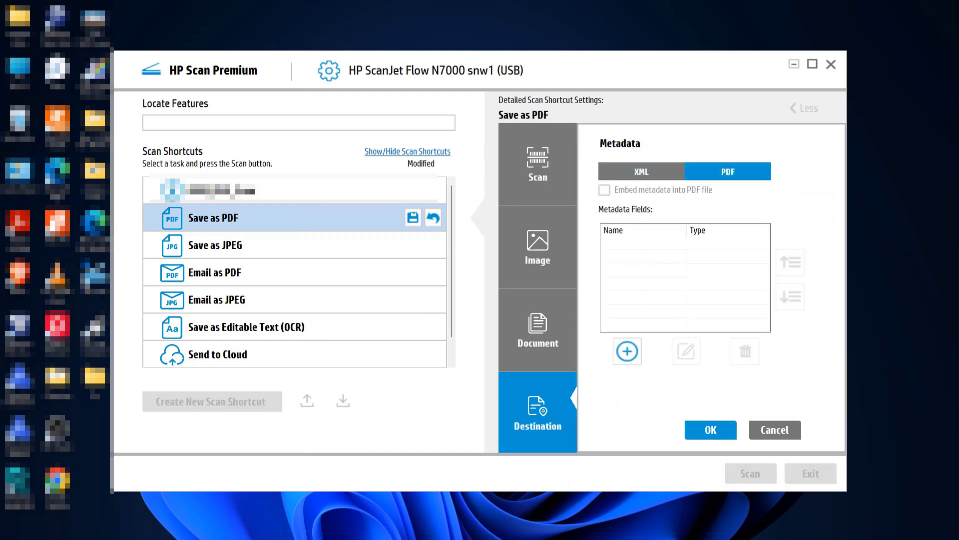
{"action": "left_click", "coordinate": [627, 351]}
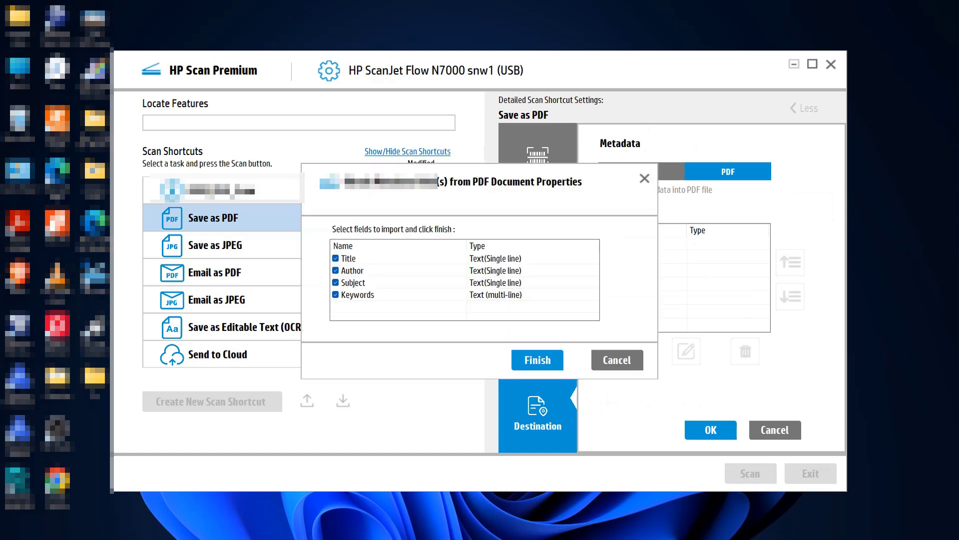
{"action": "left_click", "coordinate": [349, 258]}
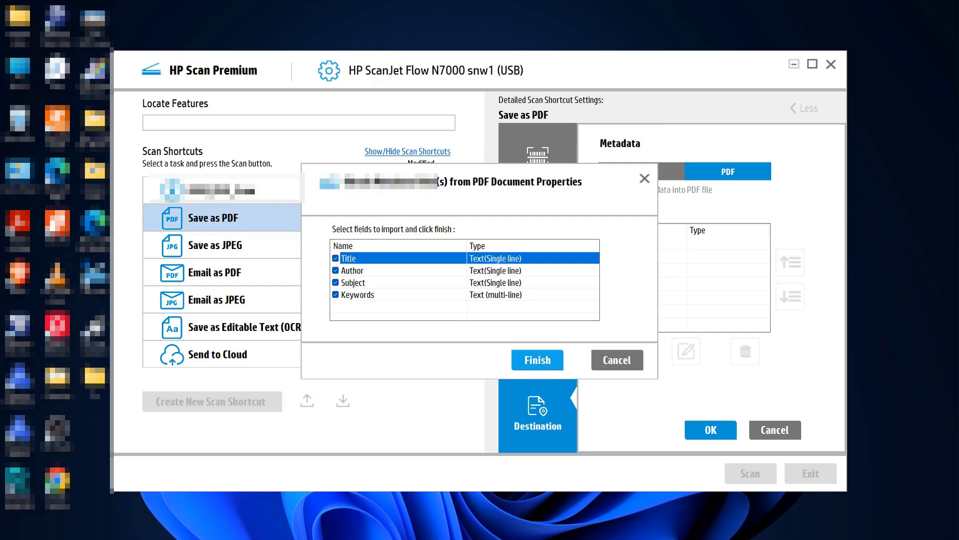
{"action": "left_click", "coordinate": [358, 295]}
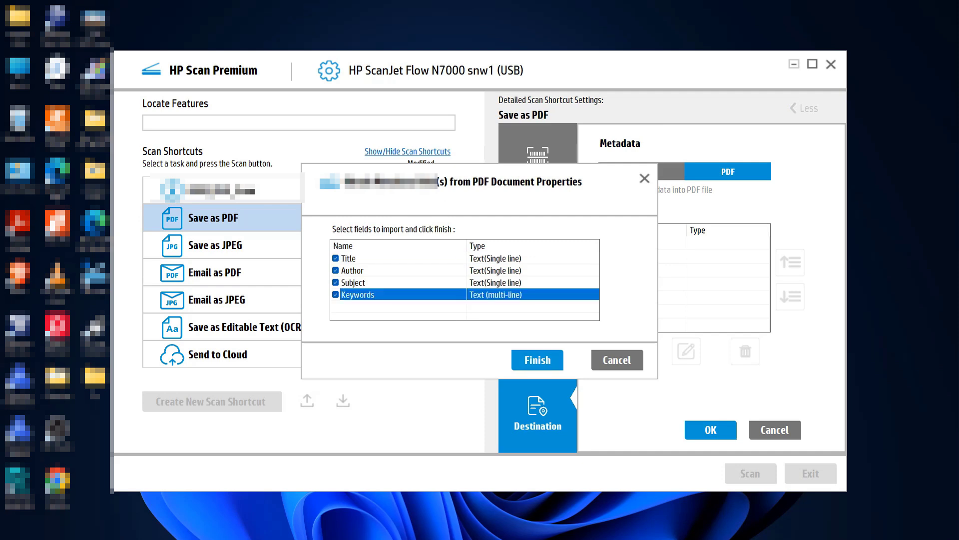
{"action": "left_click", "coordinate": [537, 359]}
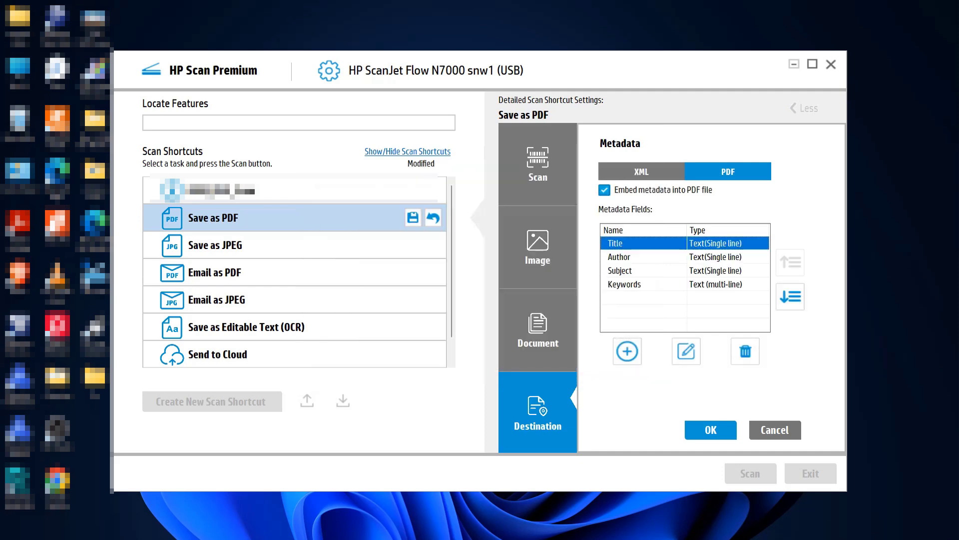
Open the Title field's default value, delete all the PDF metadata fields and view the XML metadata options.
{"action": "left_click", "coordinate": [687, 351]}
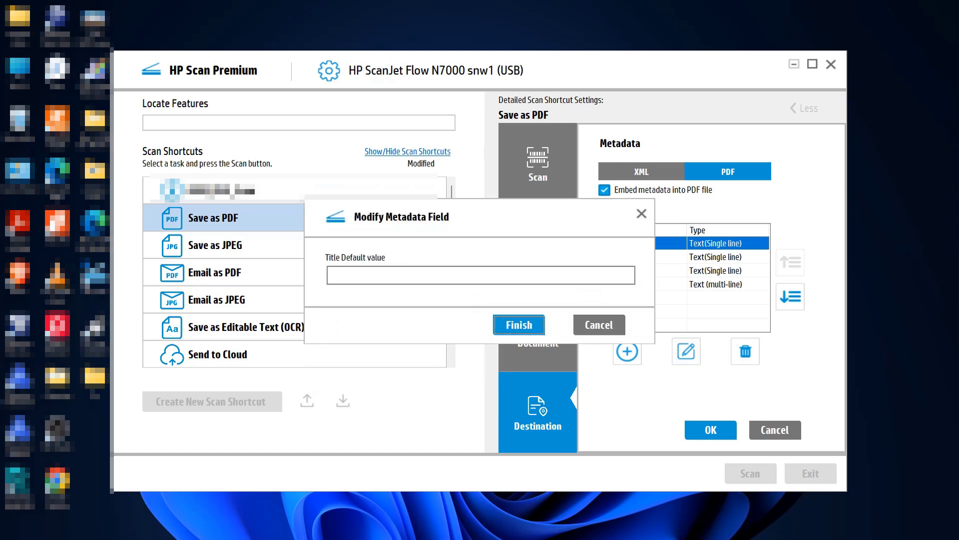
{"action": "type", "text": "v"}
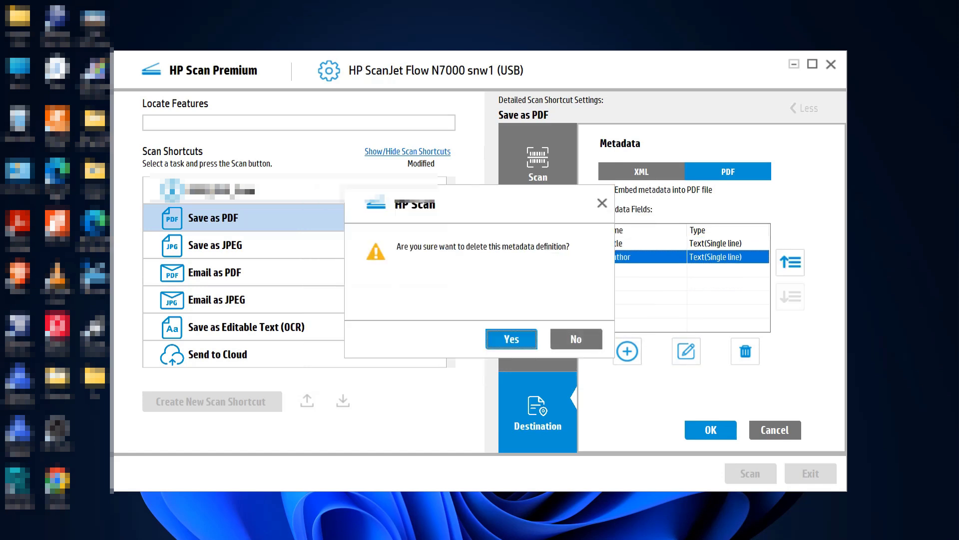
{"action": "left_click", "coordinate": [512, 339]}
{"action": "left_click", "coordinate": [746, 350]}
{"action": "left_click", "coordinate": [512, 339]}
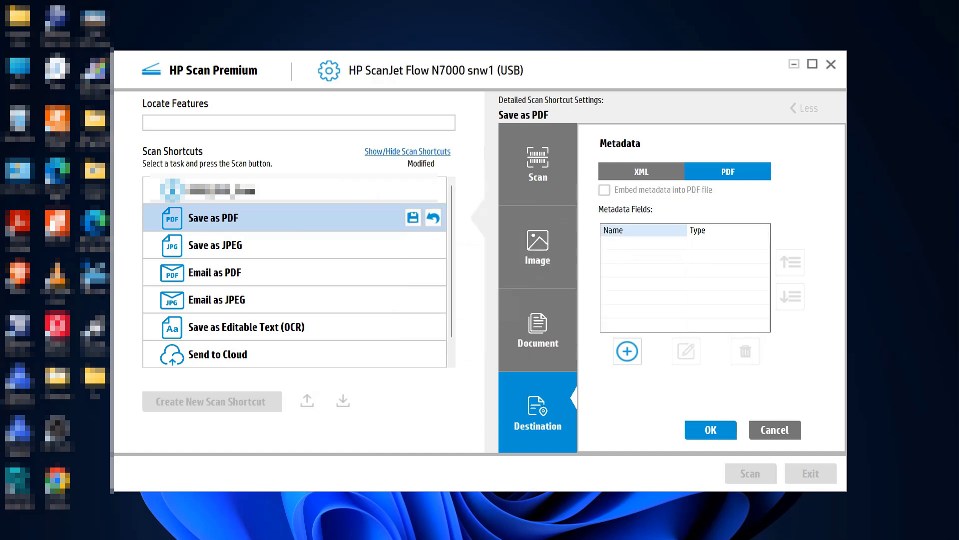
{"action": "left_click", "coordinate": [641, 172]}
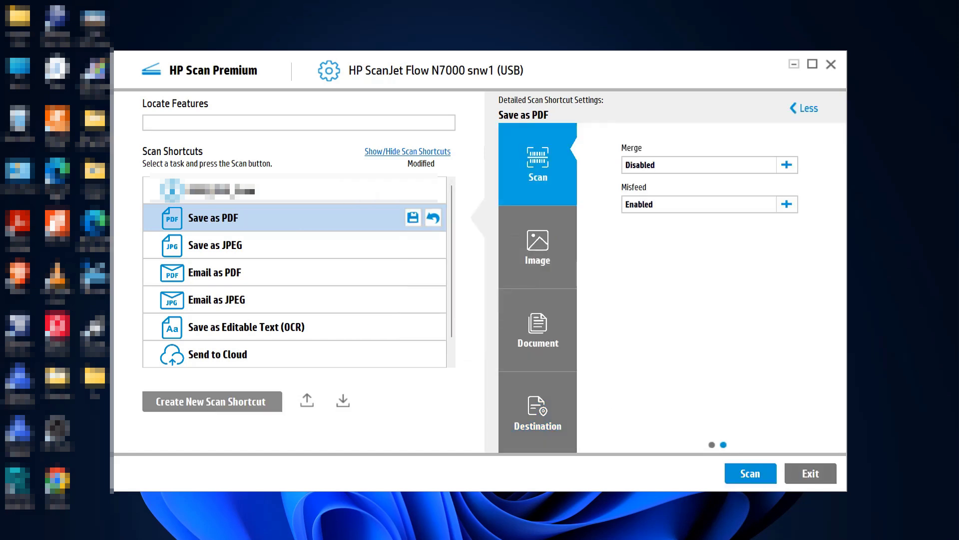
Create a new scan shortcut named Scan_My_Hp_Profile based on the current settings.
{"action": "left_click", "coordinate": [212, 402]}
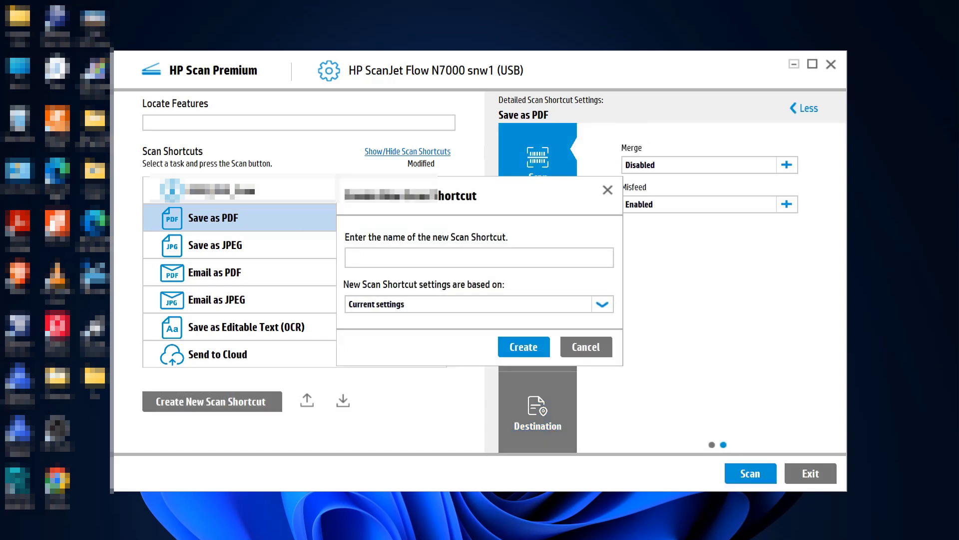
{"action": "type", "text": "Scan"}
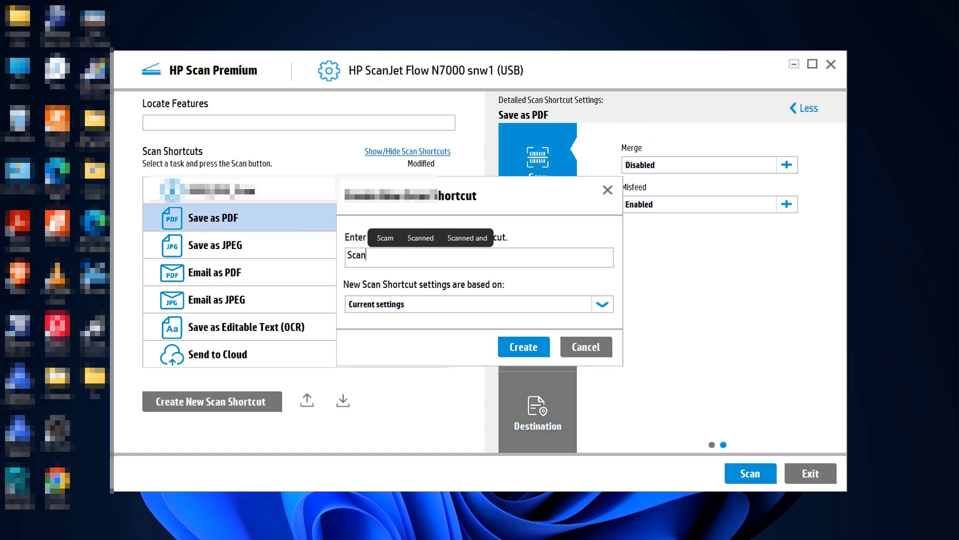
{"action": "type", "text": "_My"}
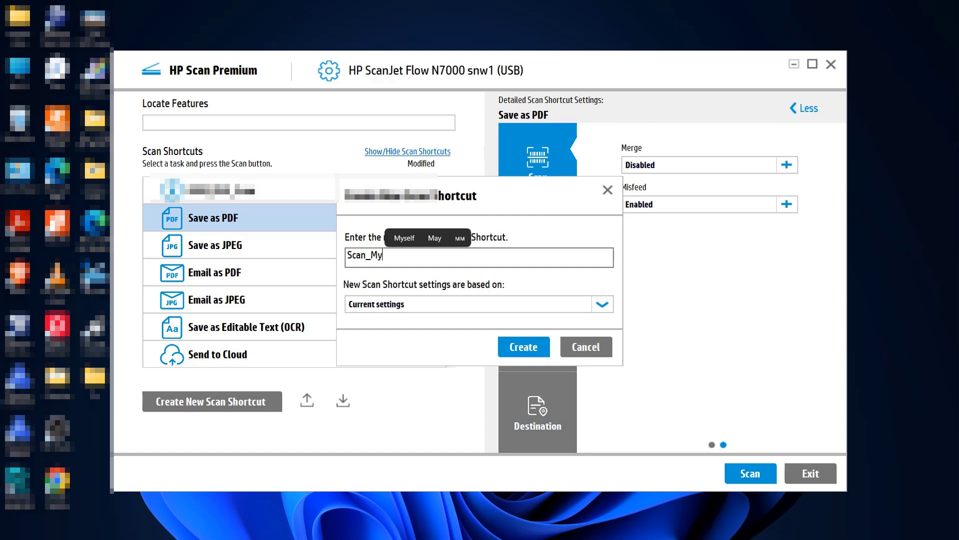
{"action": "type", "text": "_Hp"}
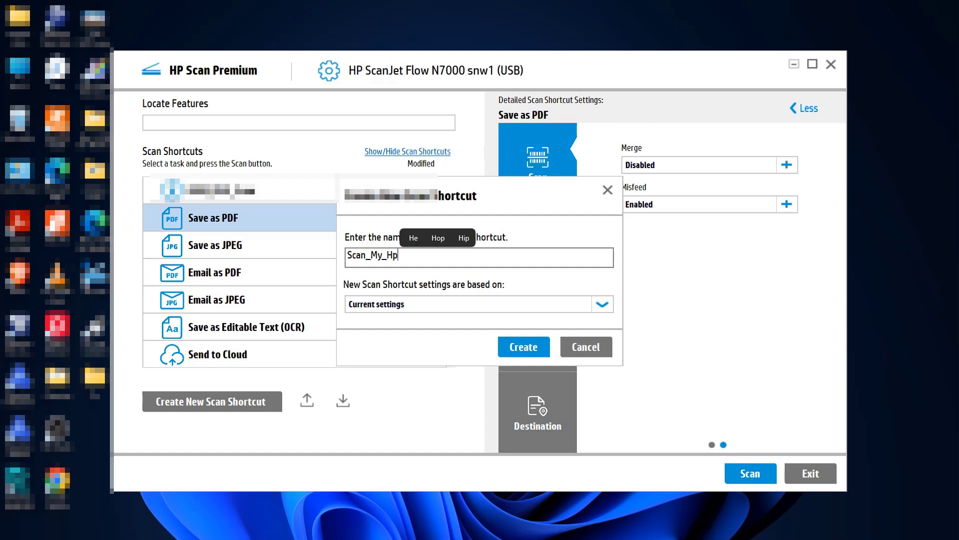
{"action": "type", "text": "_Pro"}
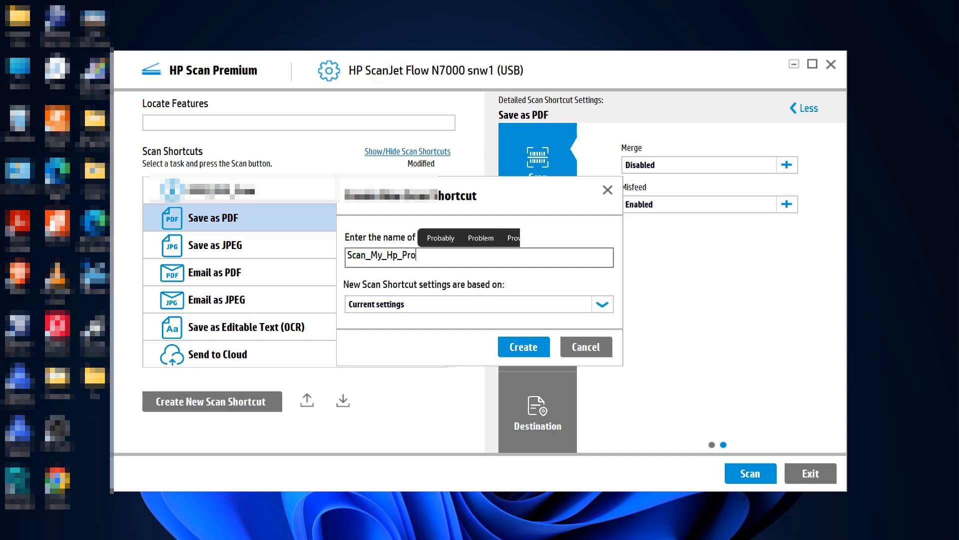
{"action": "type", "text": "file"}
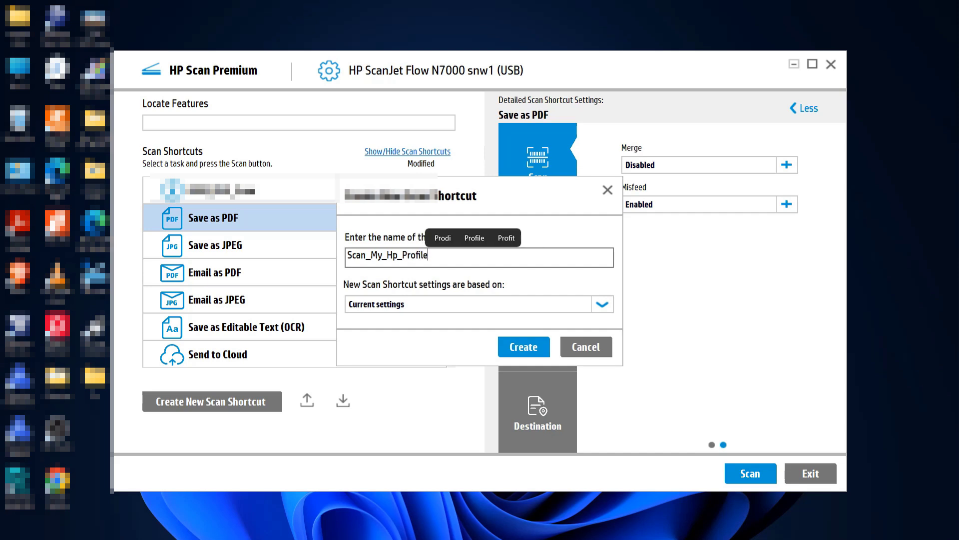
{"action": "key", "text": "Return"}
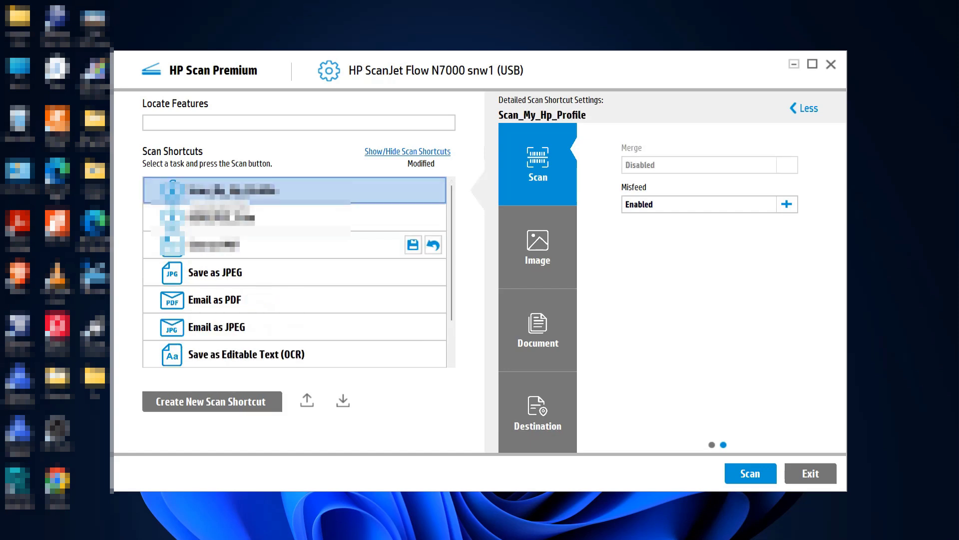
Review the image, document, destination and scan settings of the Scan_My_Hp_Profile shortcut.
{"action": "left_click", "coordinate": [537, 247]}
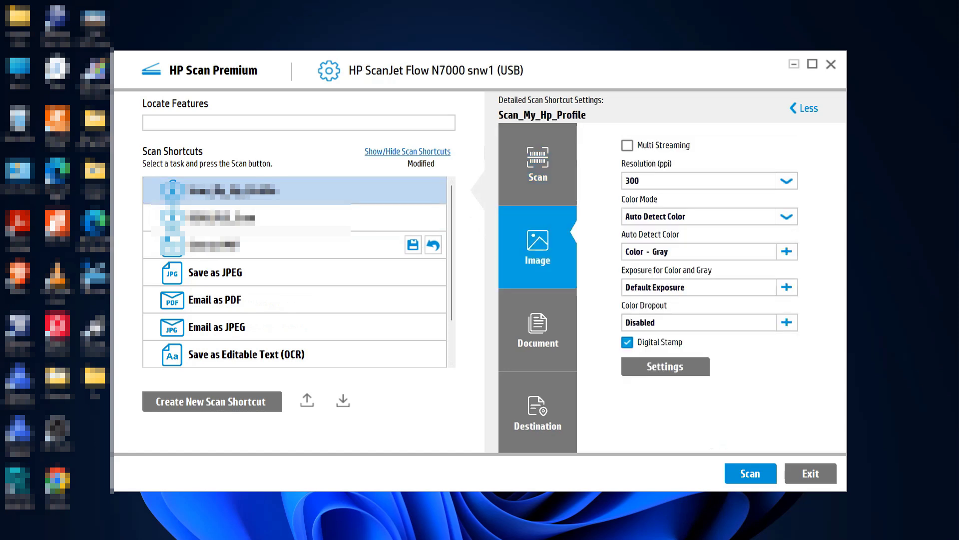
{"action": "left_click", "coordinate": [537, 330]}
{"action": "left_click", "coordinate": [538, 413]}
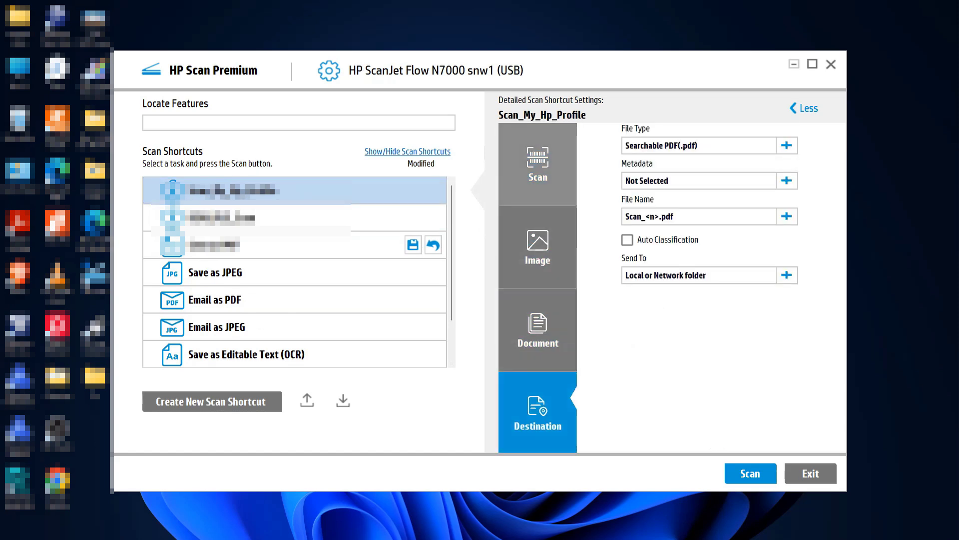
{"action": "left_click", "coordinate": [537, 164]}
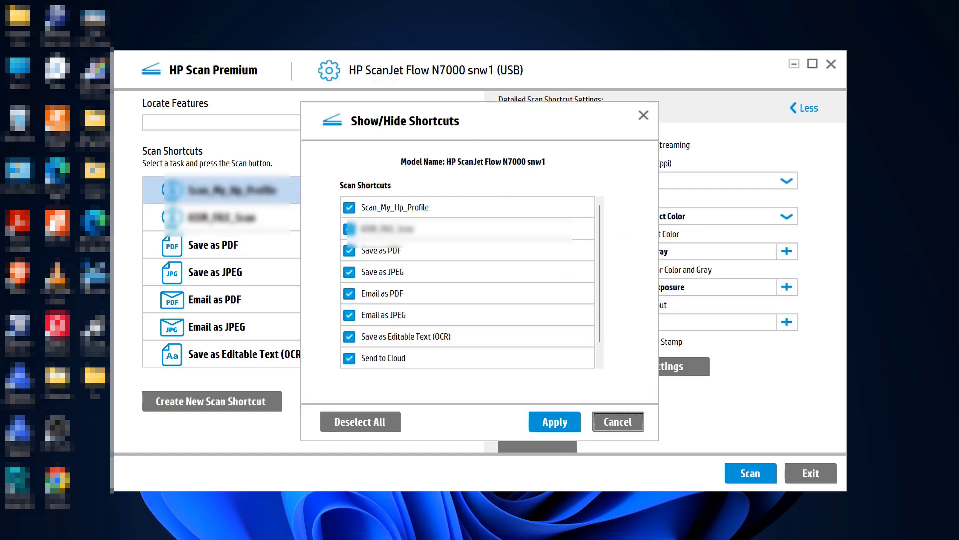
Try to show only the Scan_My_Hp_Profile shortcut, accepting the offer to save the changes to Save as PDF before hiding it.
{"action": "left_click", "coordinate": [349, 208]}
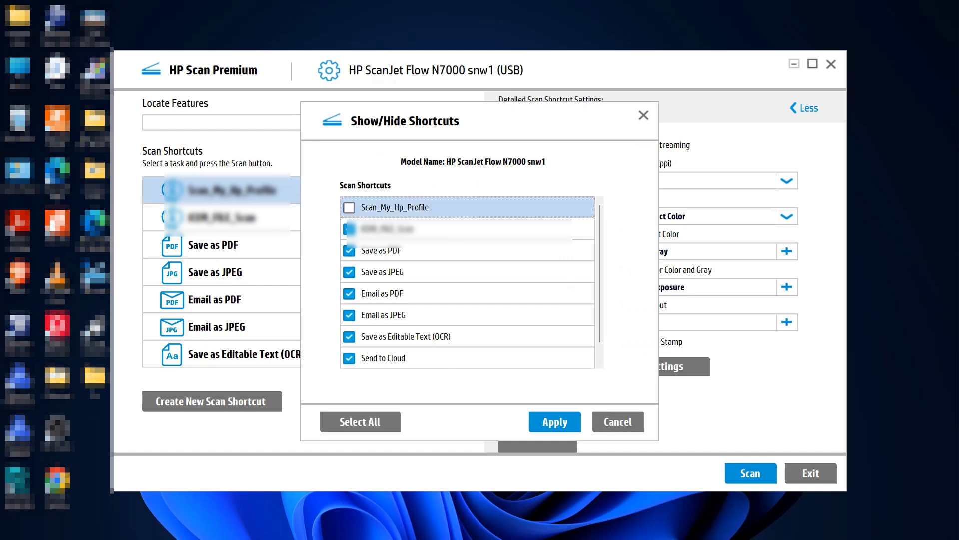
{"action": "left_click", "coordinate": [360, 422]}
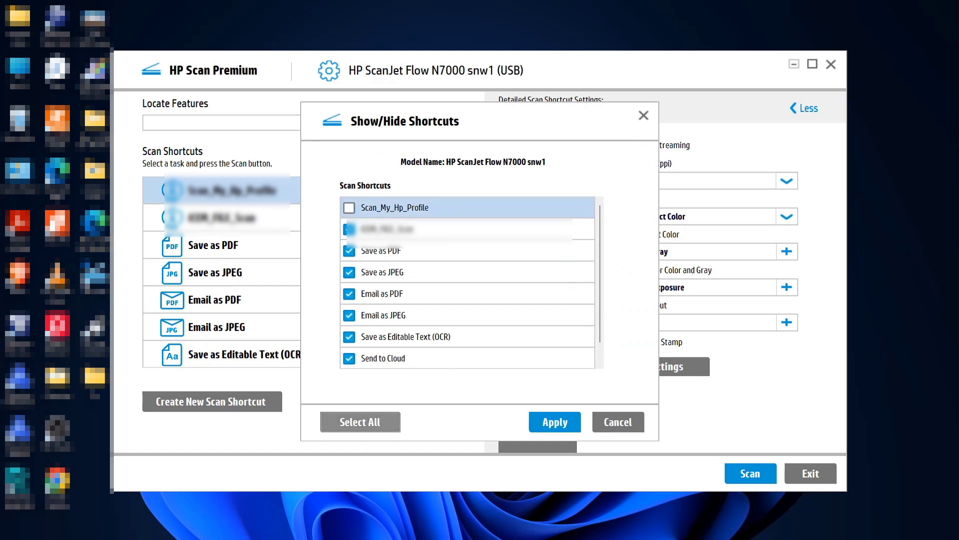
{"action": "left_click", "coordinate": [360, 422]}
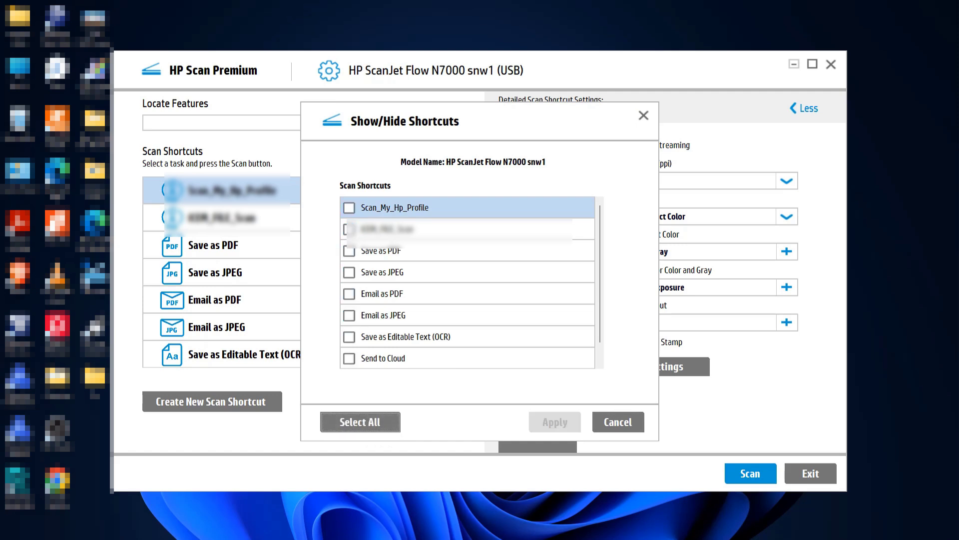
{"action": "left_click", "coordinate": [349, 208]}
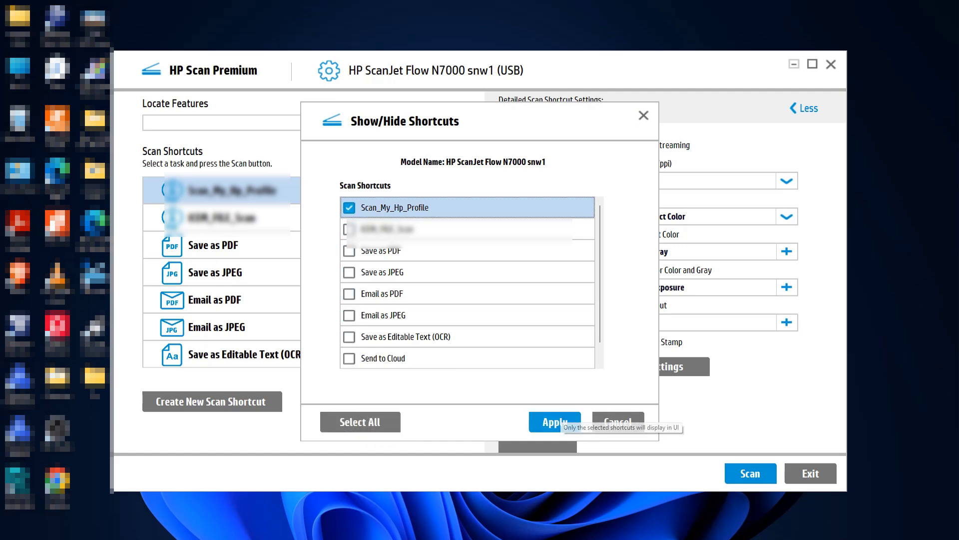
{"action": "left_click", "coordinate": [555, 421]}
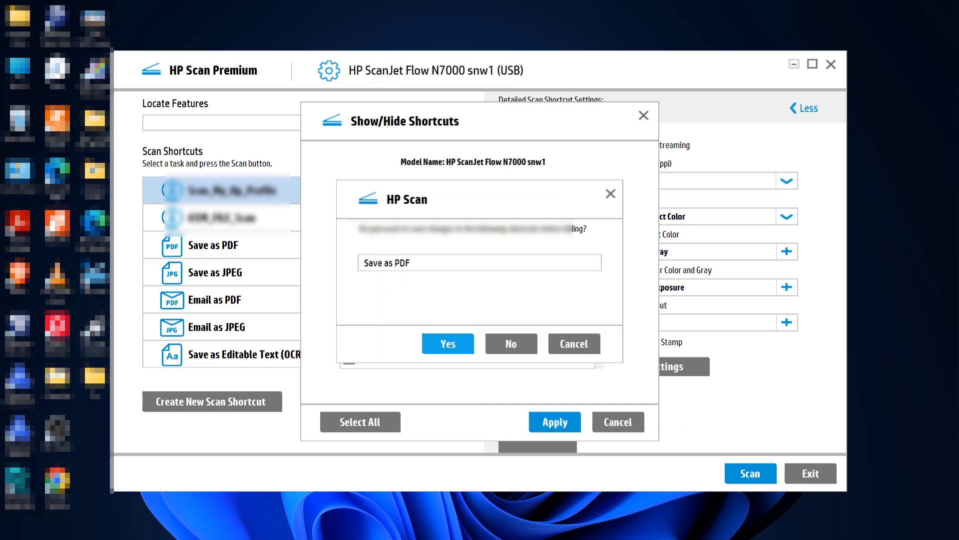
{"action": "left_click", "coordinate": [448, 344]}
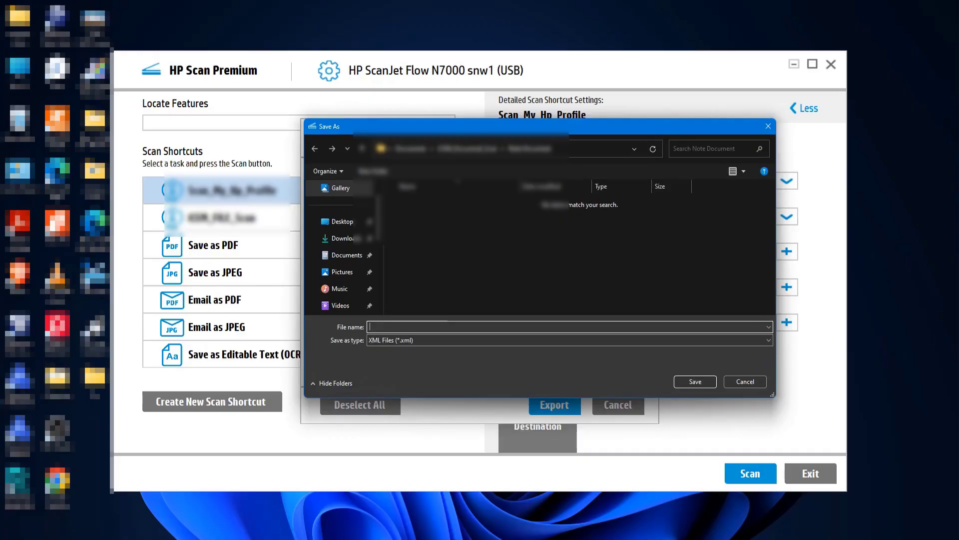
Export the scan shortcuts to an XML file named "scan my profile".
{"action": "type", "text": "scan"}
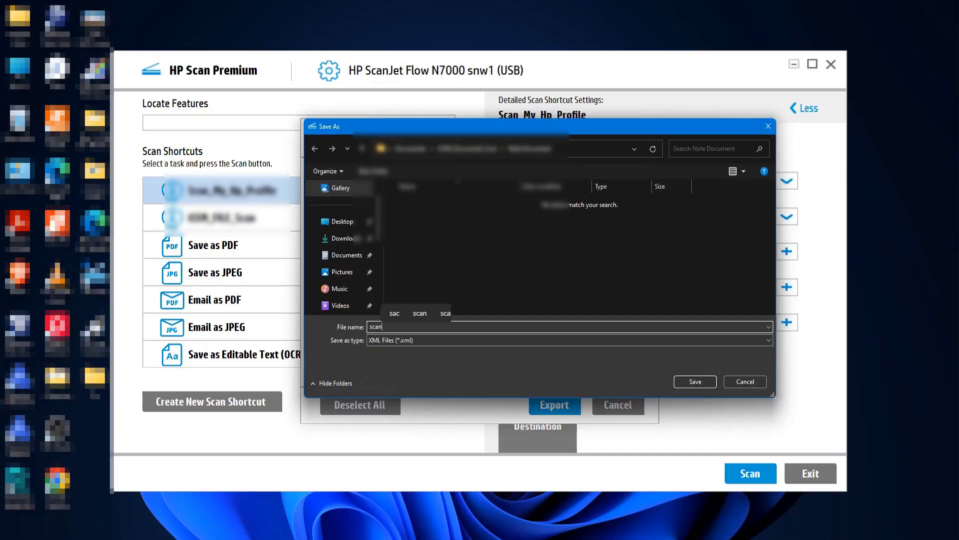
{"action": "type", "text": " my pr"}
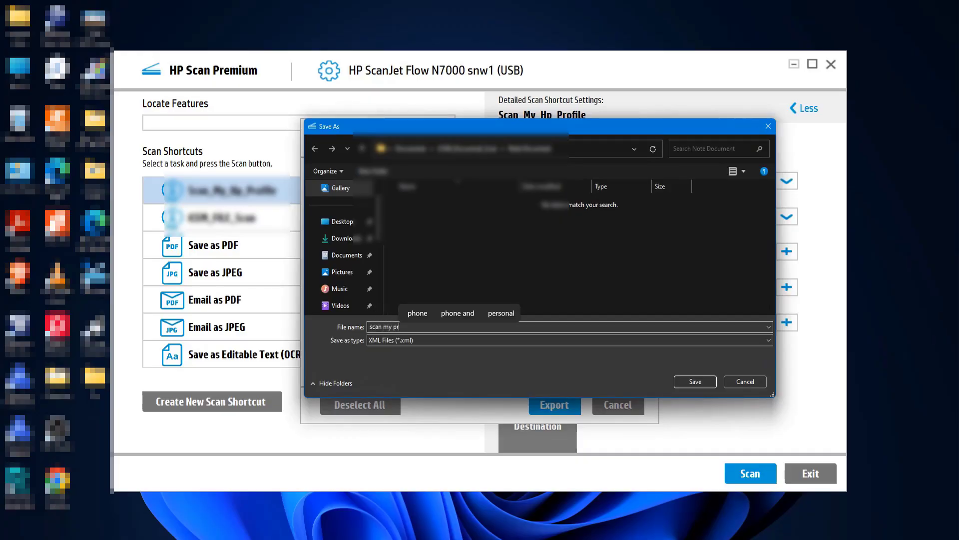
{"action": "type", "text": "ofile"}
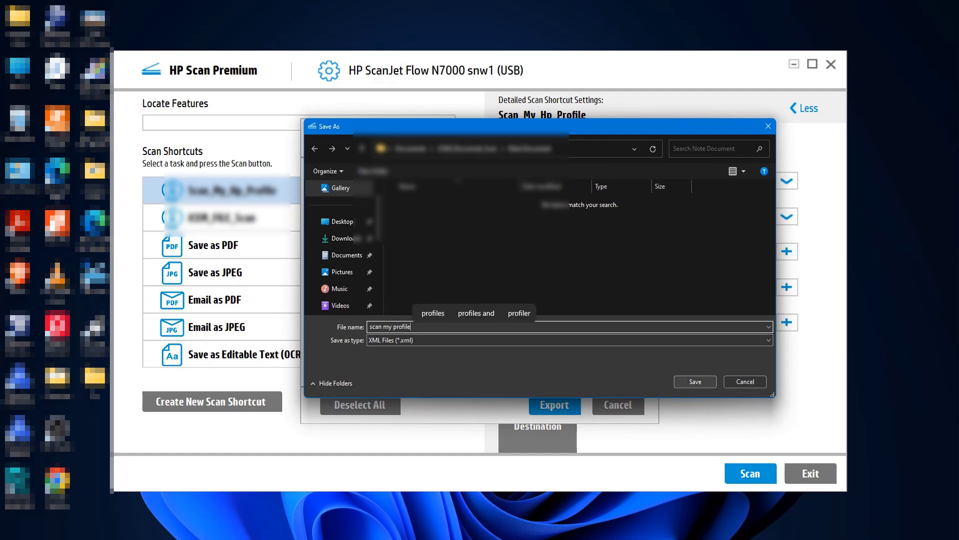
{"action": "key", "text": "Return"}
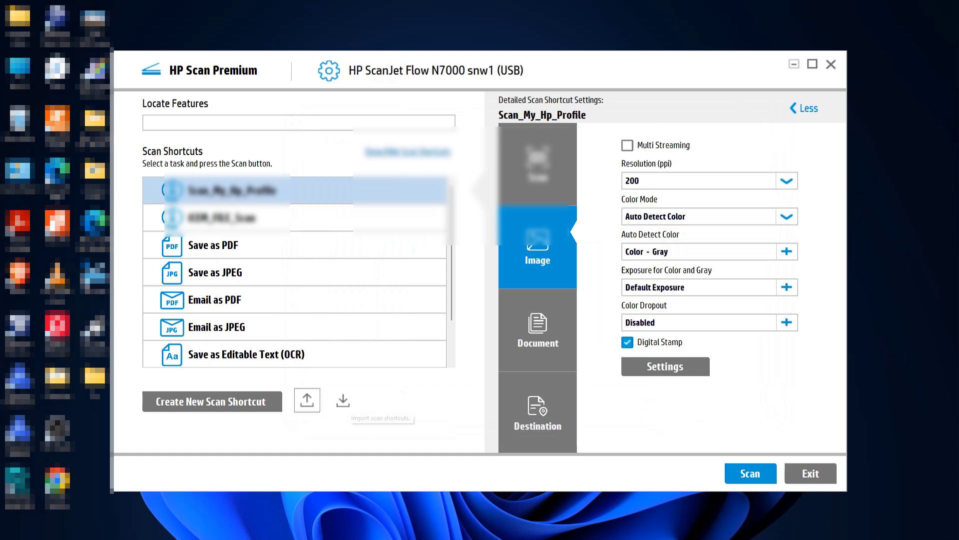
View the file selection for importing scan shortcuts without importing, collapse the detailed shortcut settings and close the scan program.
{"action": "left_click", "coordinate": [343, 400]}
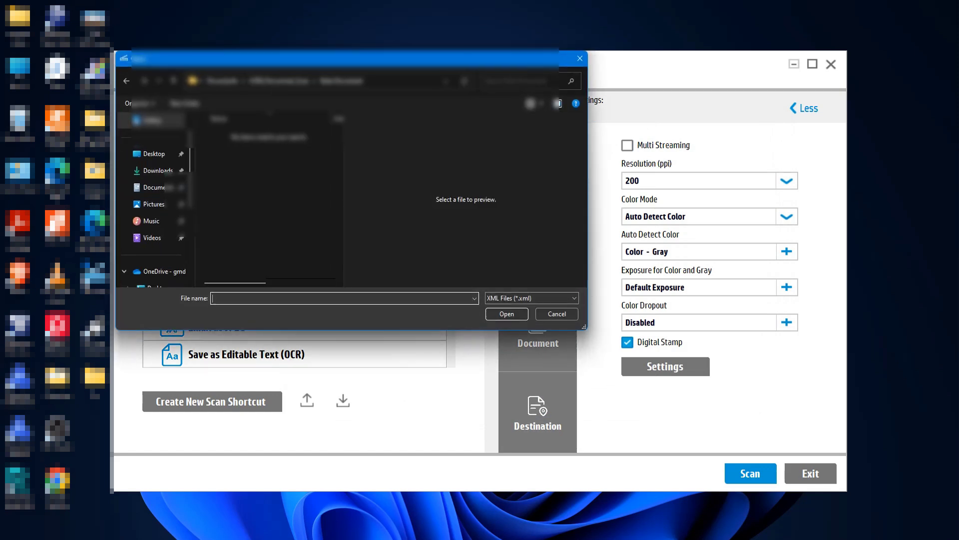
{"action": "left_click", "coordinate": [557, 313]}
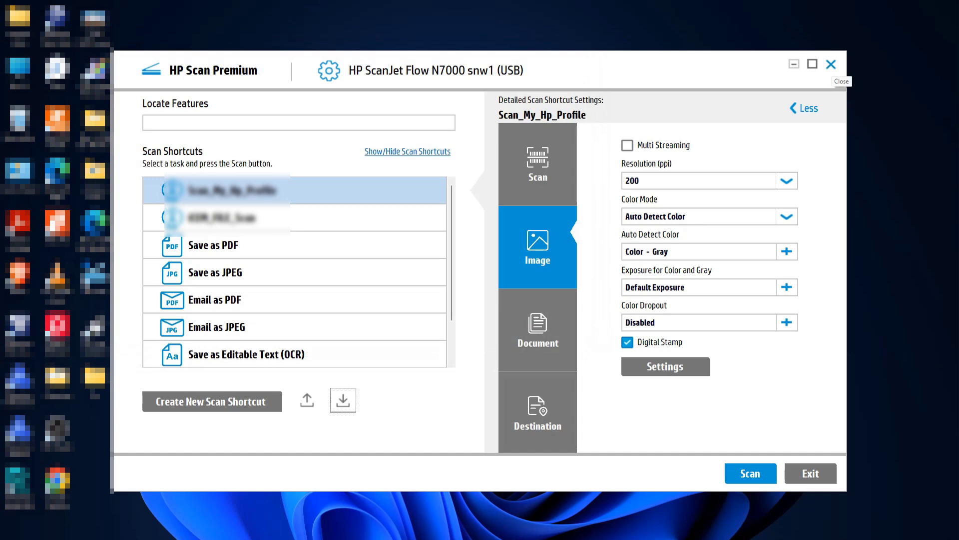
{"action": "left_click", "coordinate": [804, 109]}
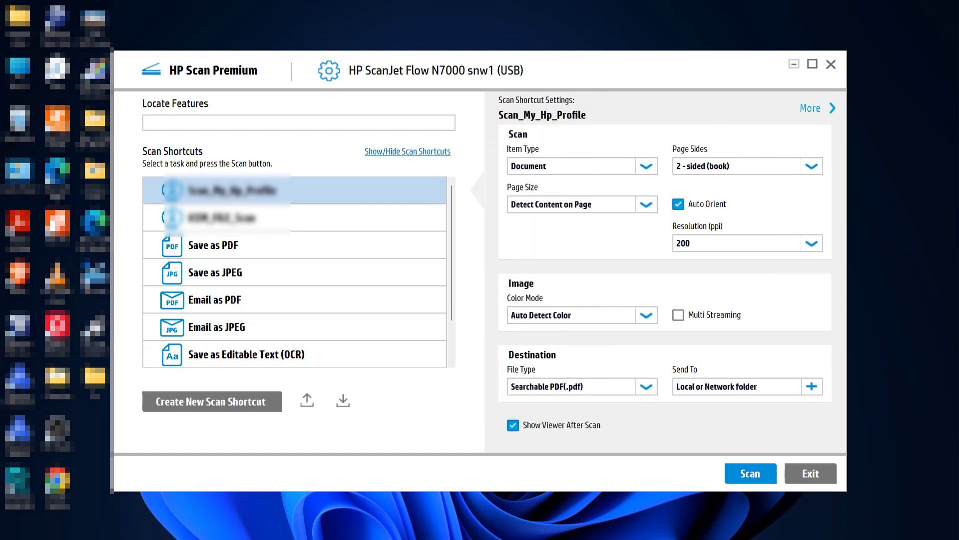
{"action": "left_click", "coordinate": [831, 64]}
Switch to HP Scanner Assistant, look through its help and tools options and launch the Maintain Your Scanner utility.
{"action": "double_click", "coordinate": [97, 328]}
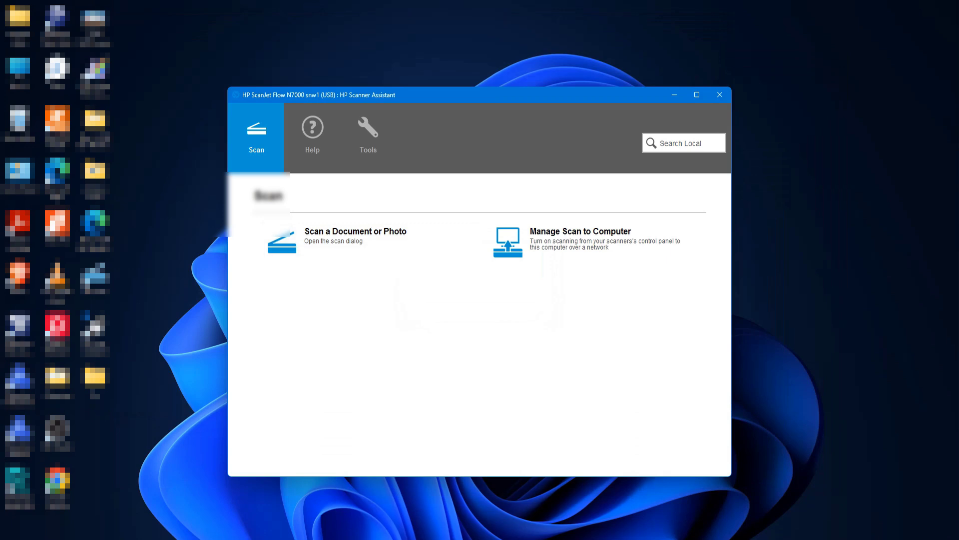
{"action": "left_click", "coordinate": [313, 136]}
{"action": "left_click", "coordinate": [368, 136]}
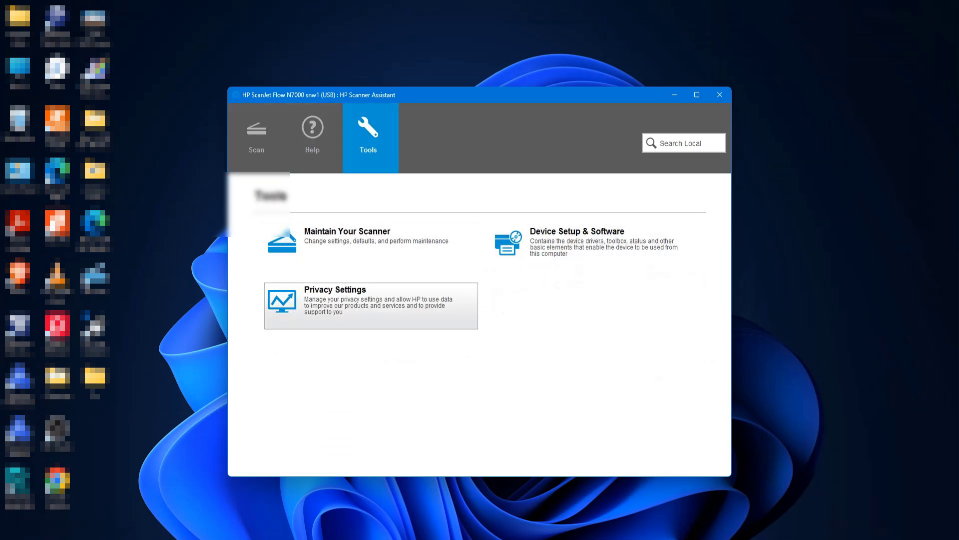
{"action": "left_click", "coordinate": [340, 250]}
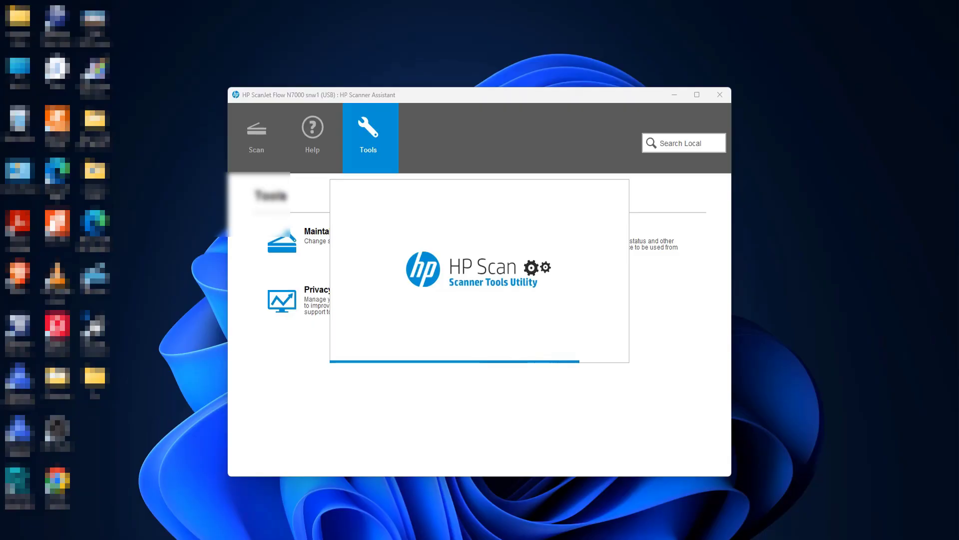